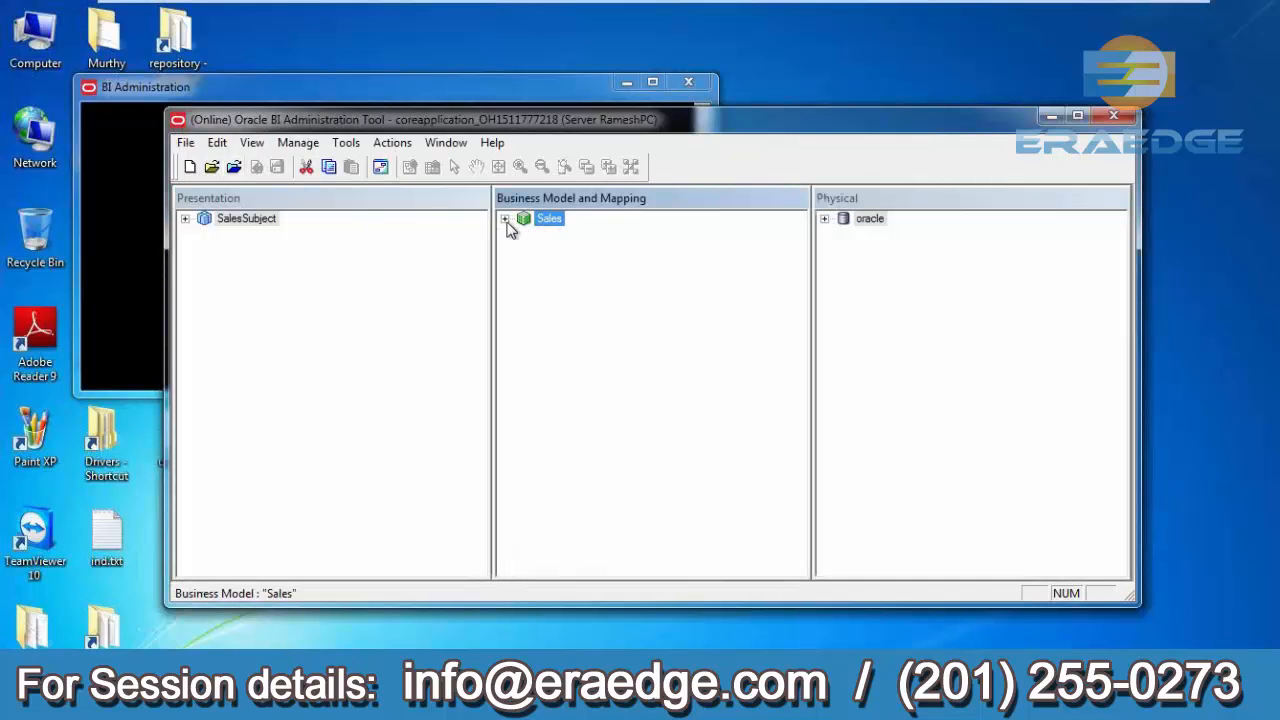
# - Delete the ProdHier and TimeHier hierarchies from the Sales business model, checking out the affected objects
pyautogui.click(505, 219)
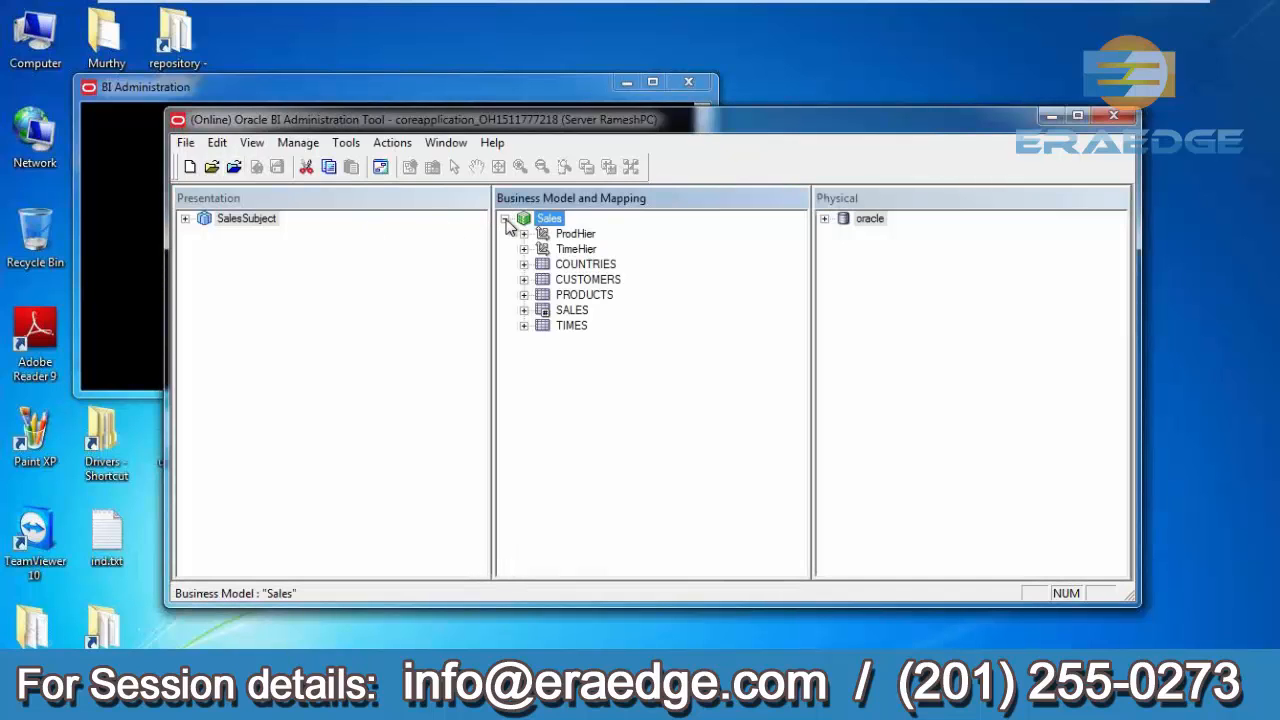
pyautogui.click(573, 233)
pyautogui.keyDown('ctrl'); pyautogui.click(575, 249); pyautogui.keyUp('ctrl')
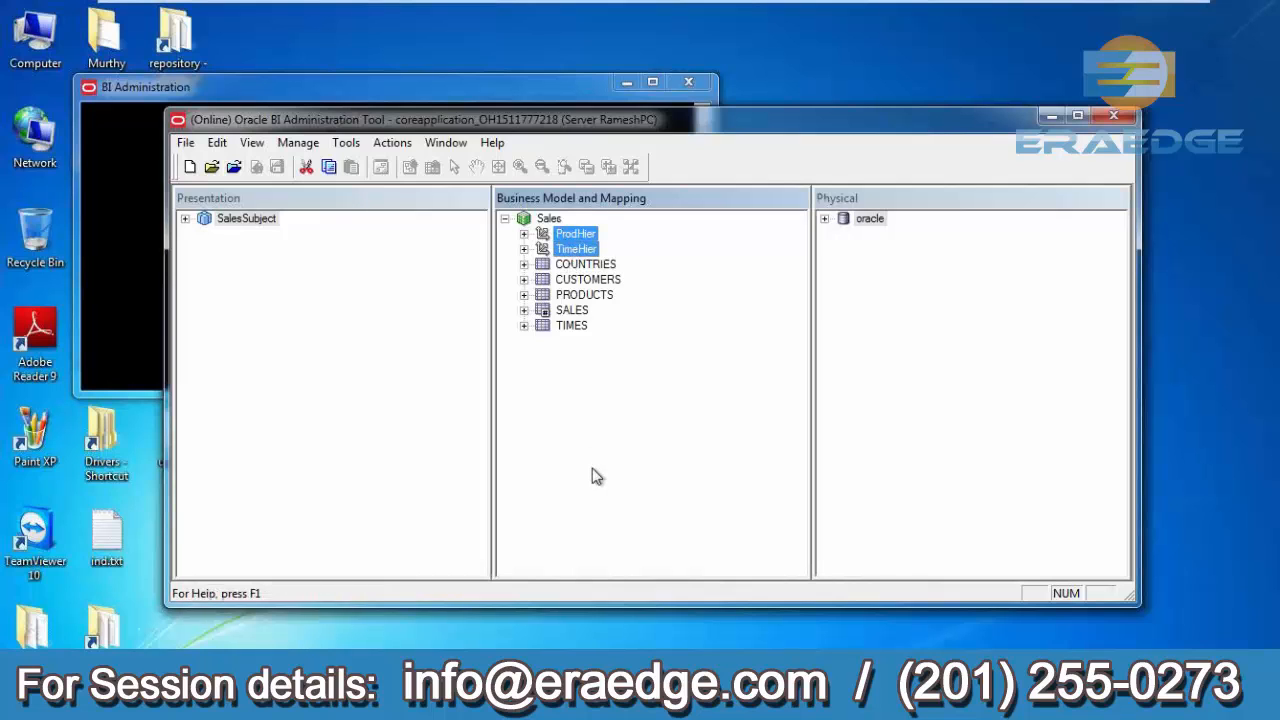
pyautogui.press('Delete')
pyautogui.click(678, 536)
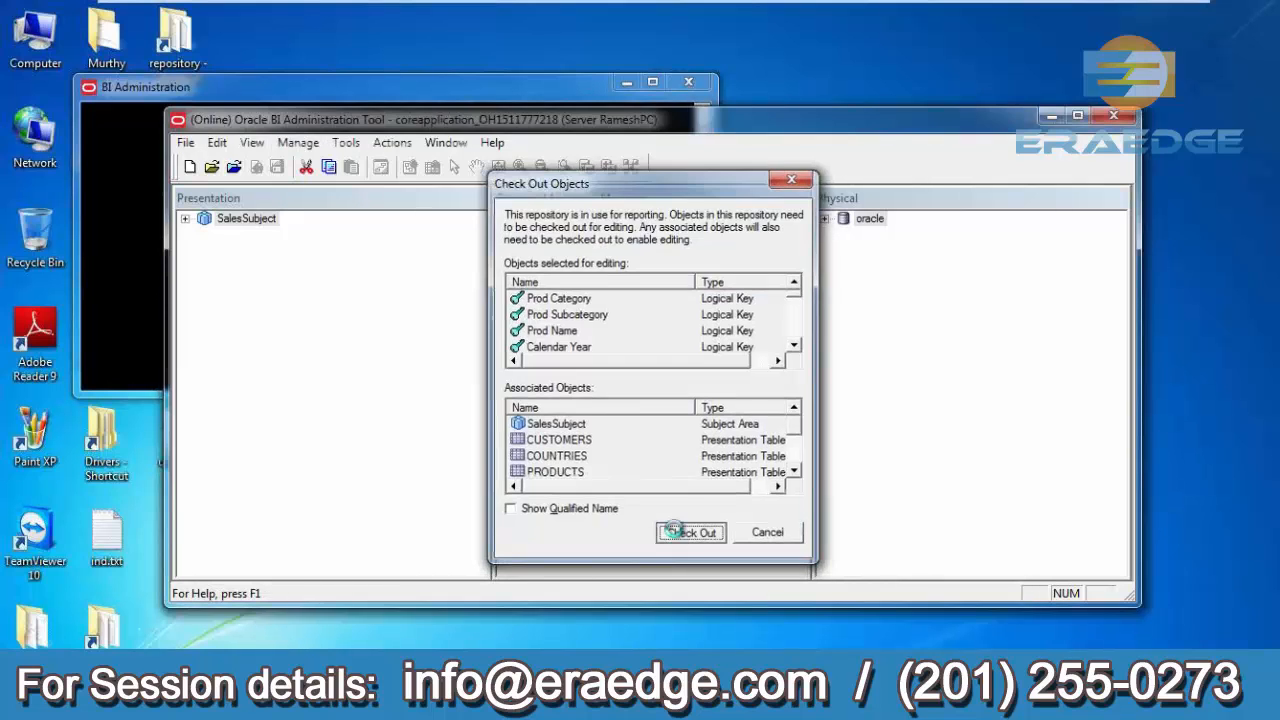
pyautogui.click(645, 416)
# - Delete the ProductTotalAmount column from the SALES logical table and confirm the deletion
pyautogui.click(524, 280)
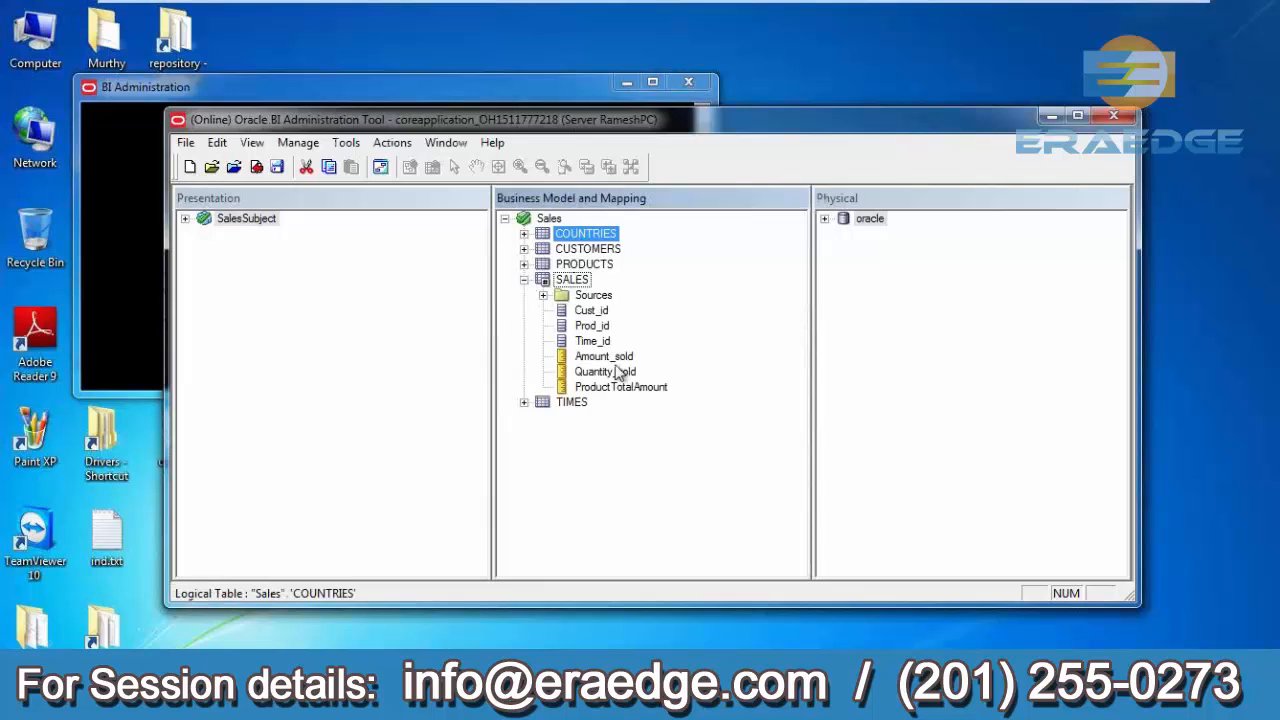
pyautogui.click(618, 387)
pyautogui.press('Delete')
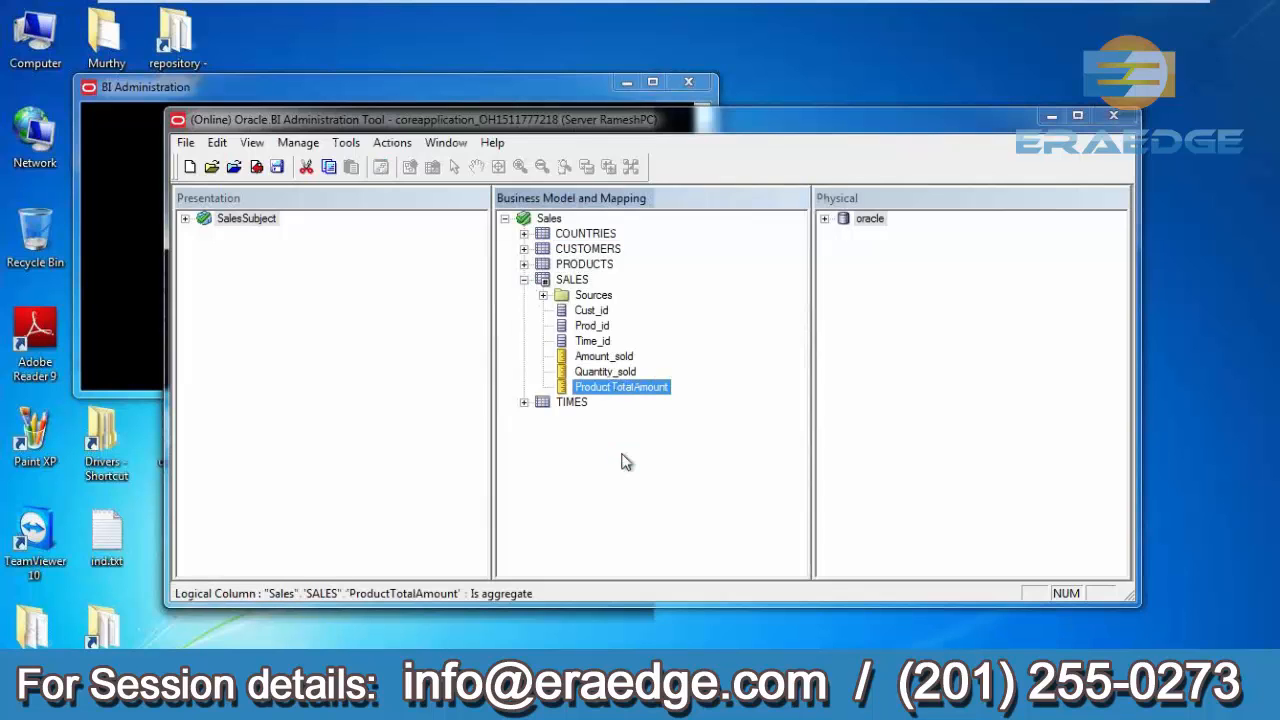
pyautogui.click(684, 535)
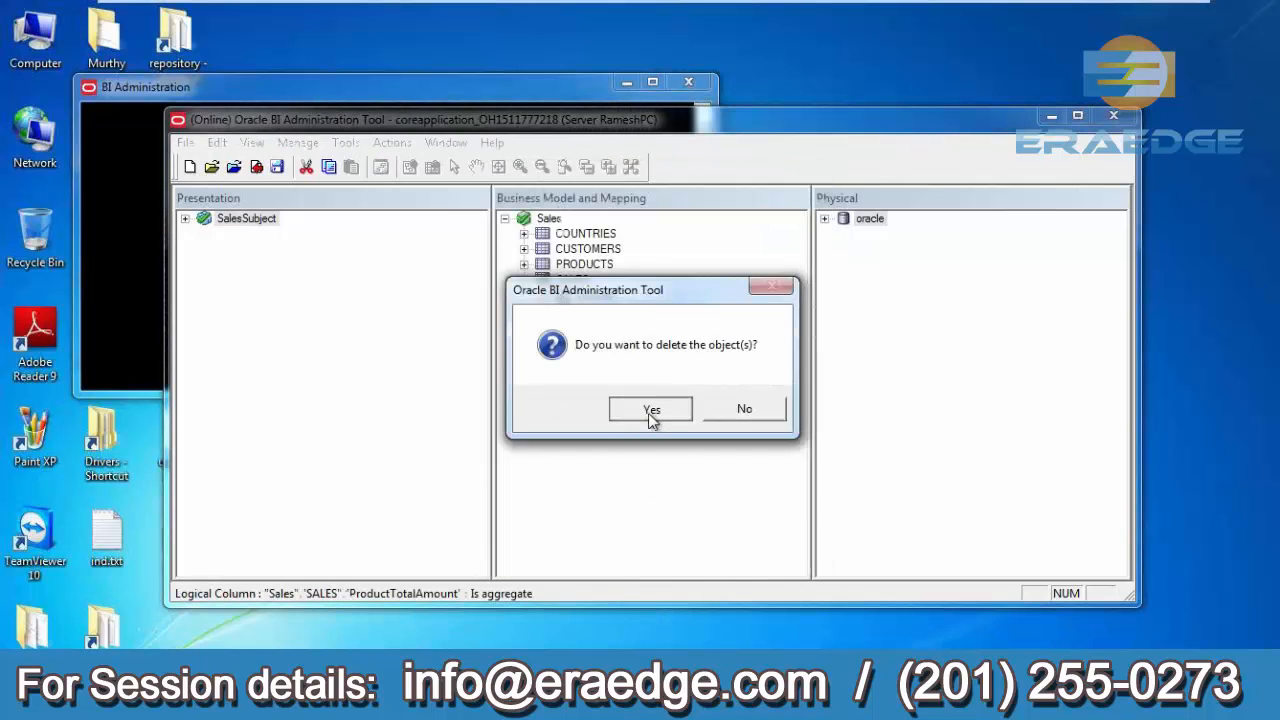
pyautogui.click(651, 416)
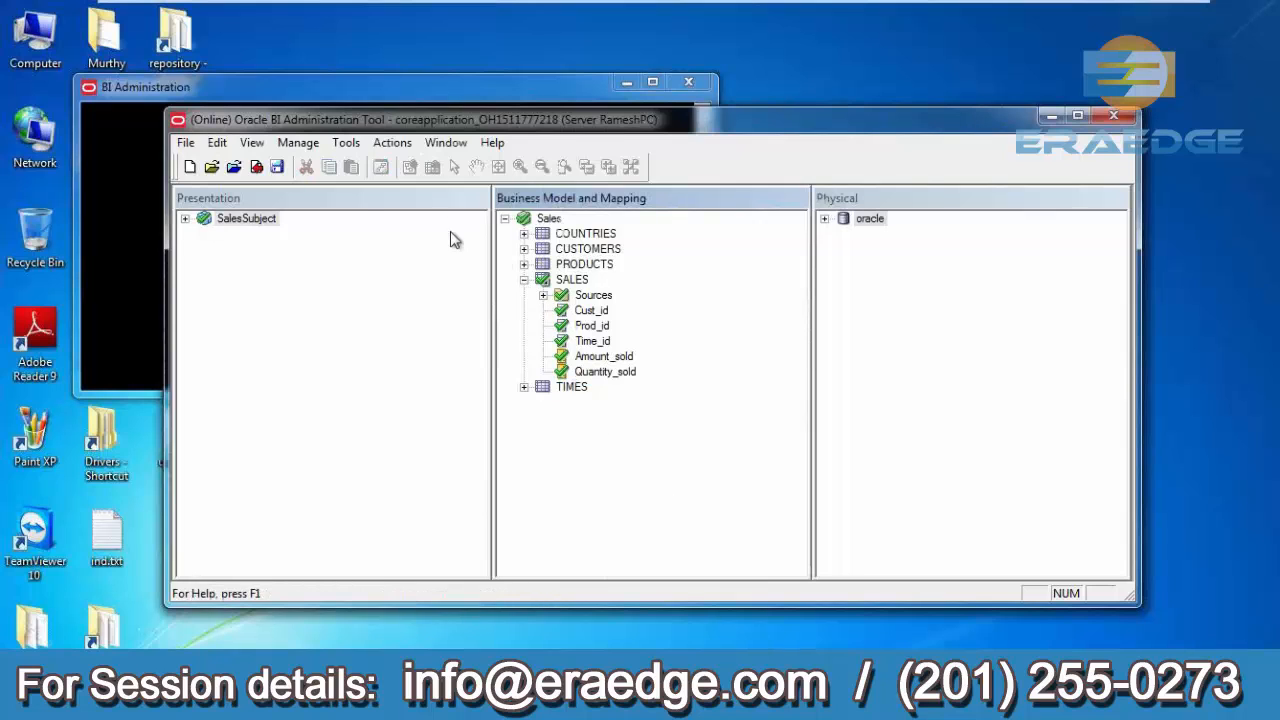
# - Save the repository, checking in the changes
pyautogui.click(276, 166)
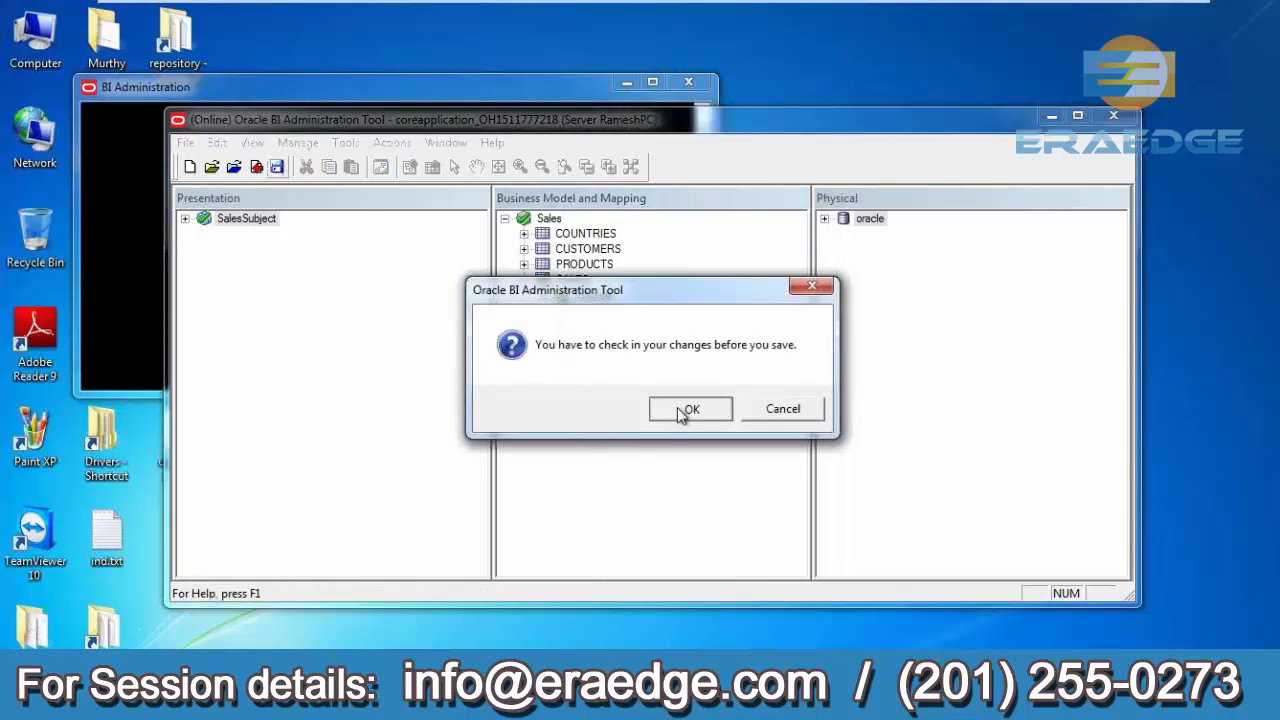
pyautogui.click(690, 408)
pyautogui.click(577, 405)
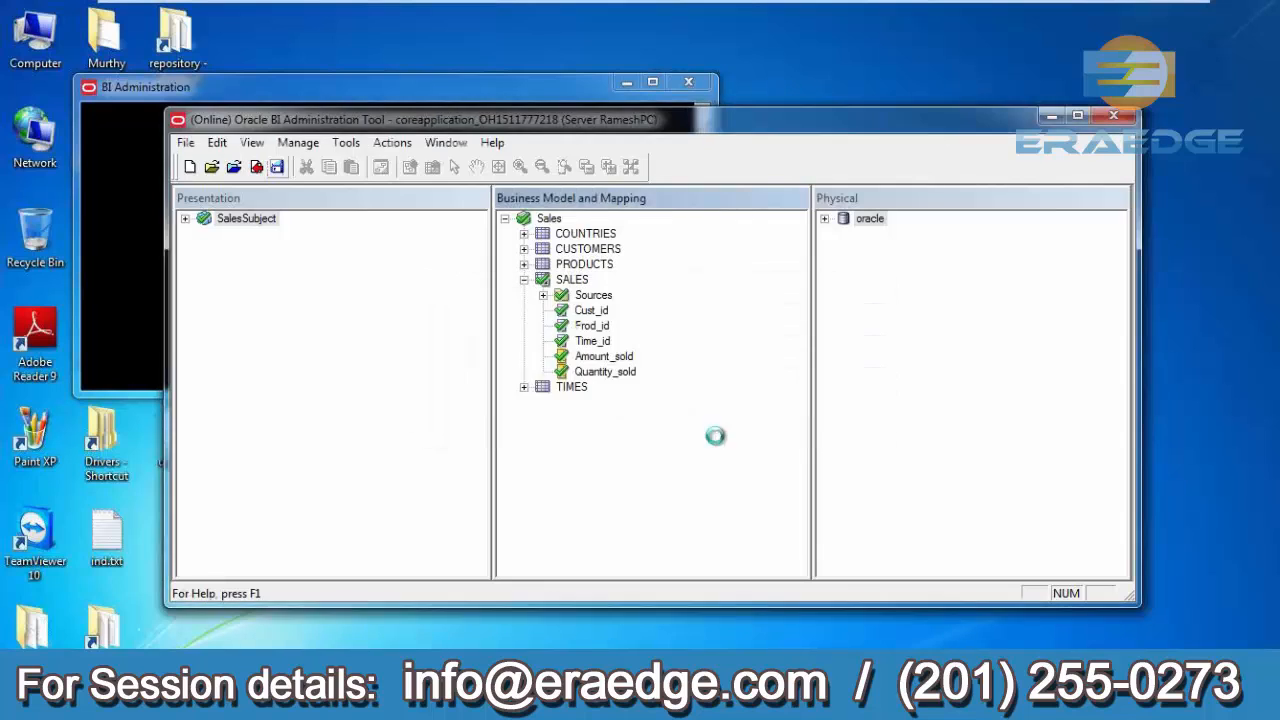
pyautogui.click(820, 412)
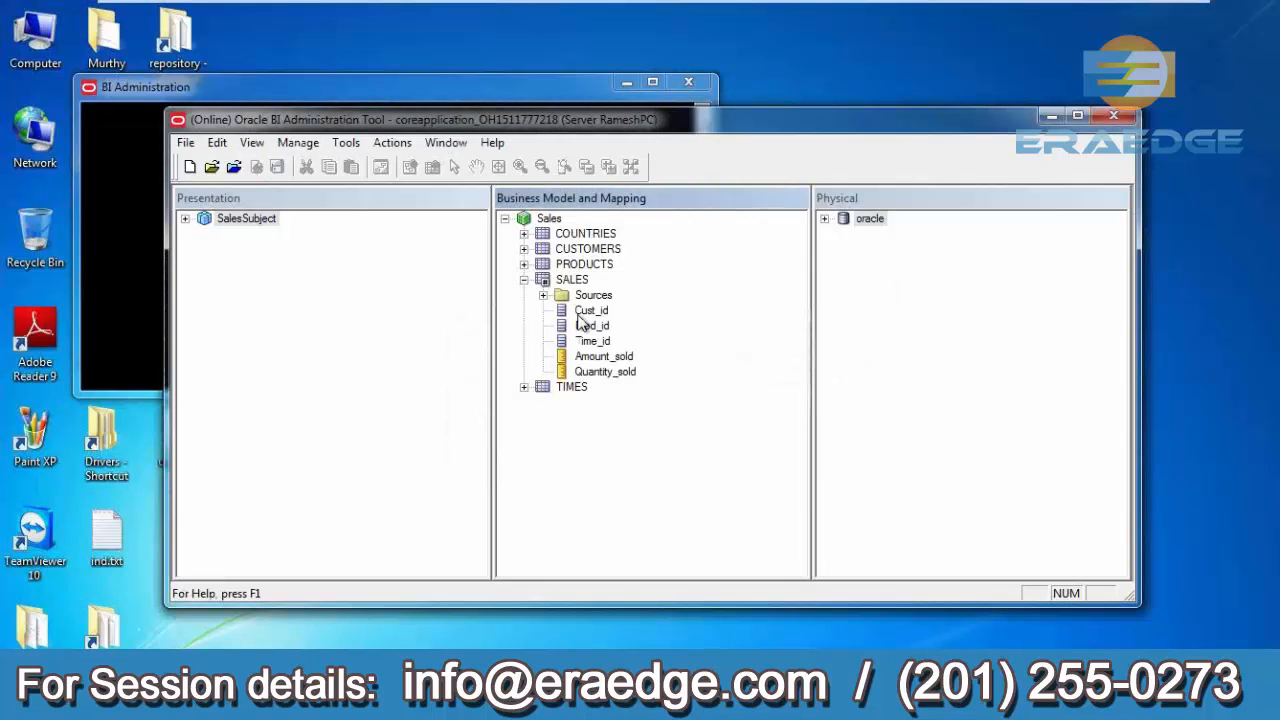
# - Inspect the SalesSubject presentation tables, collapse SALES, and minimize the Administration Tool
pyautogui.click(186, 219)
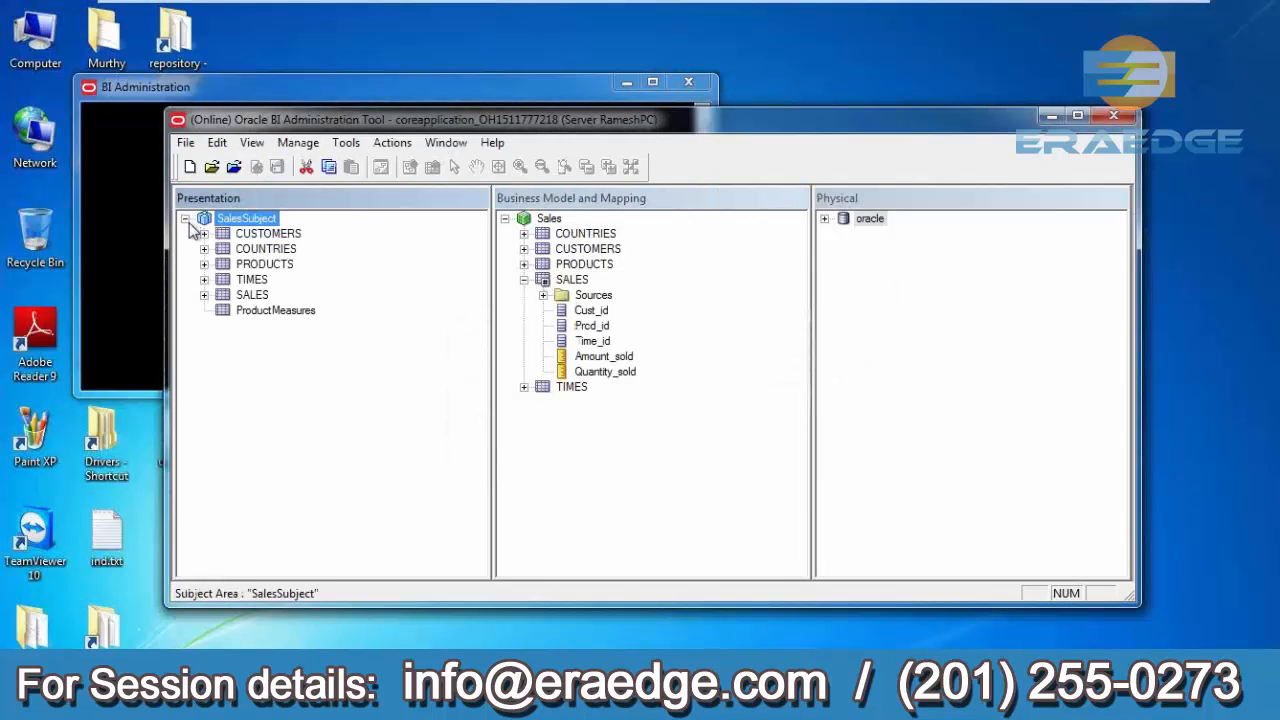
pyautogui.click(525, 280)
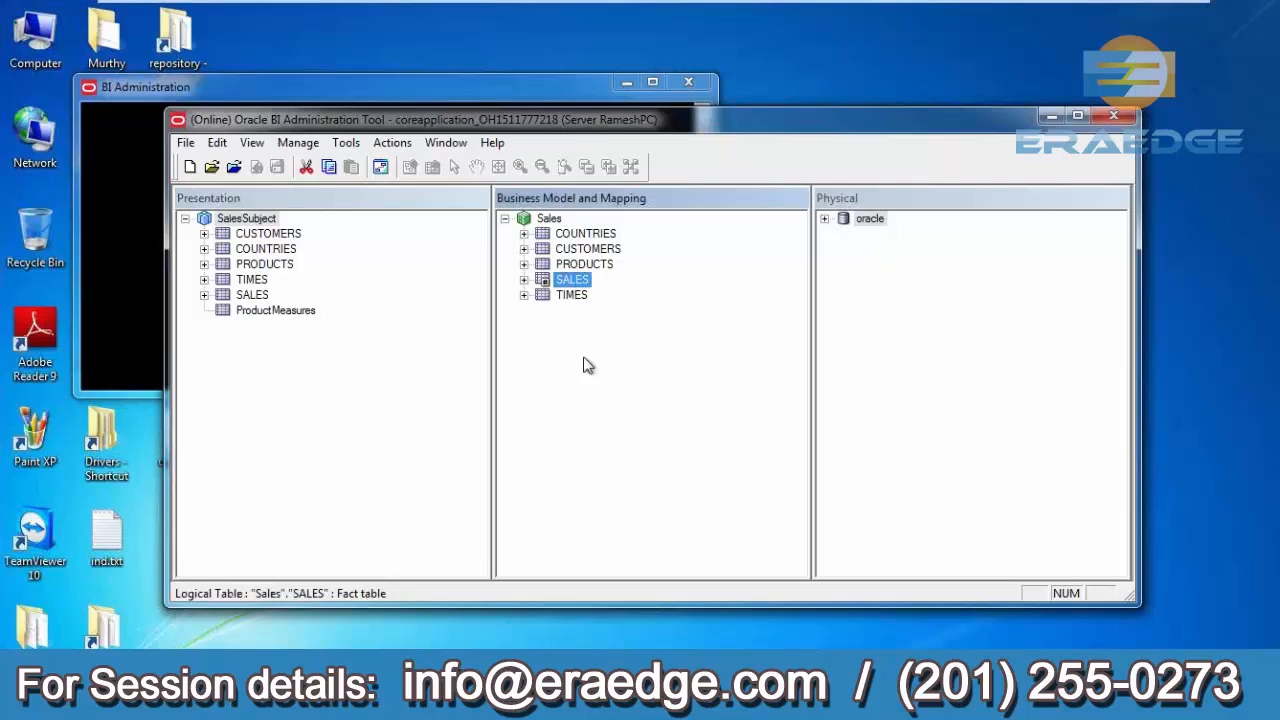
pyautogui.click(1049, 117)
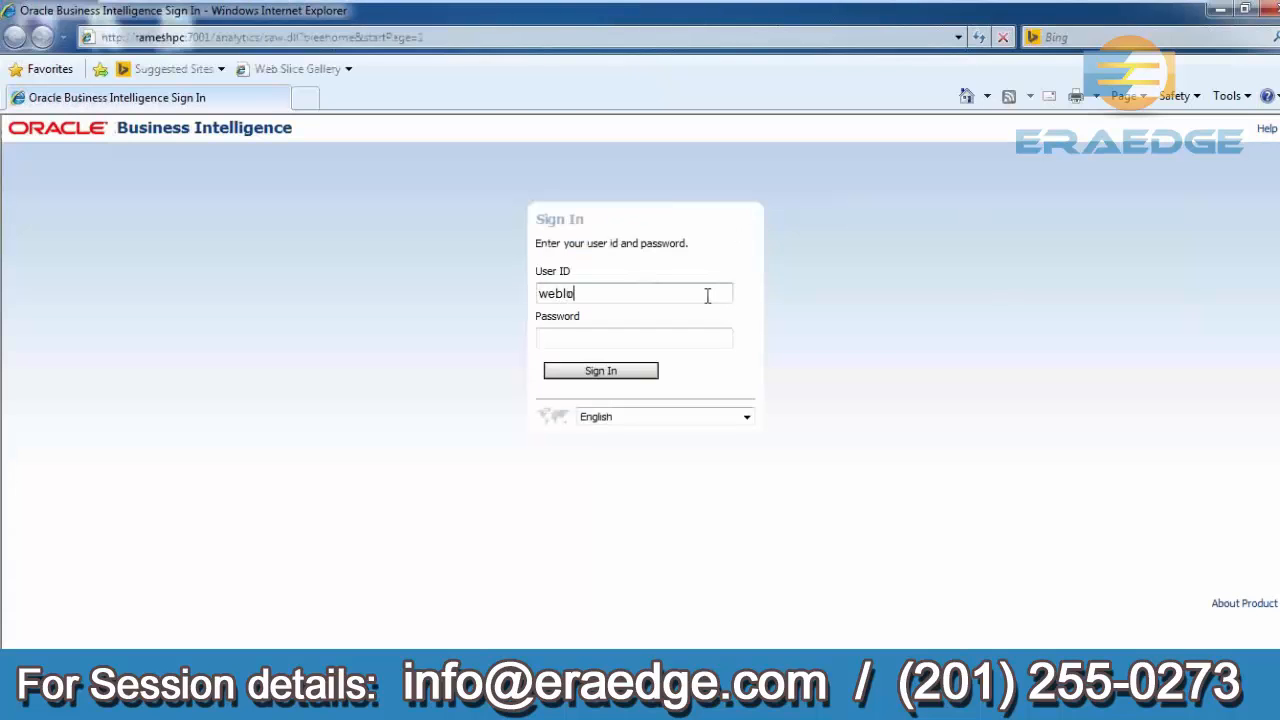
# - Sign in to Oracle Business Intelligence by entering the user ID and account password
pyautogui.press('Tab')
pyautogui.write('w')
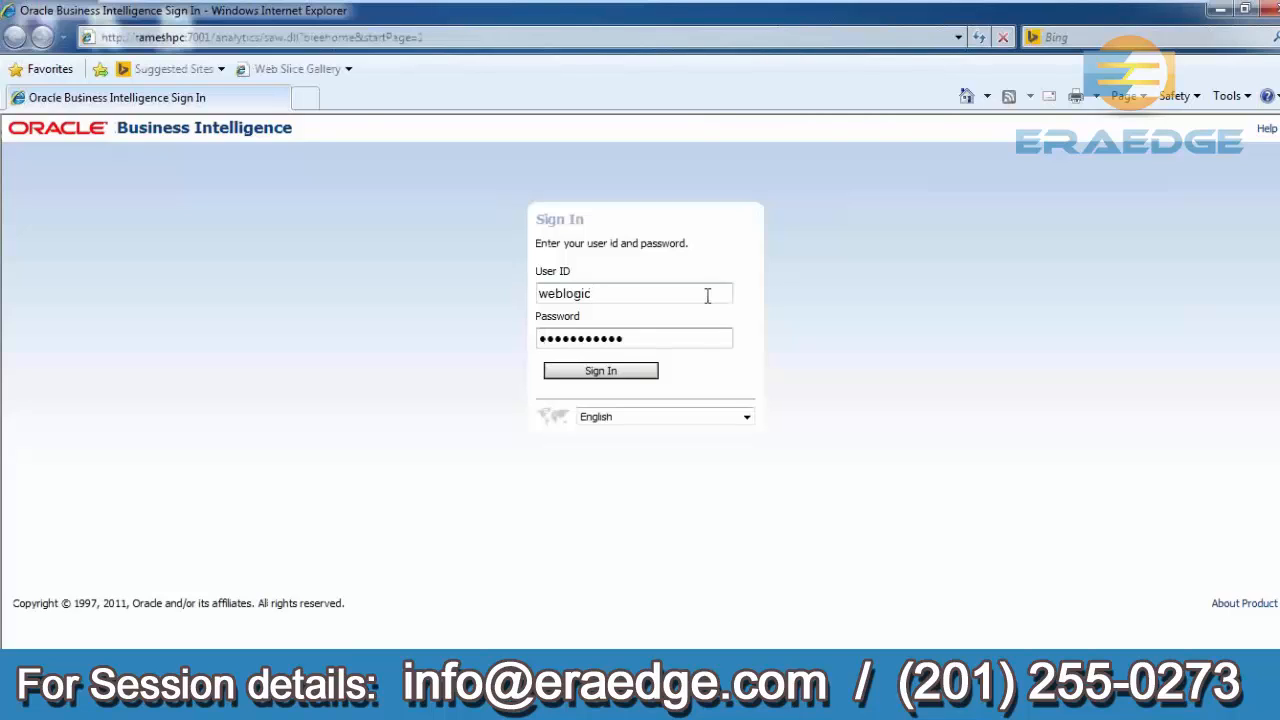
pyautogui.press('Return')
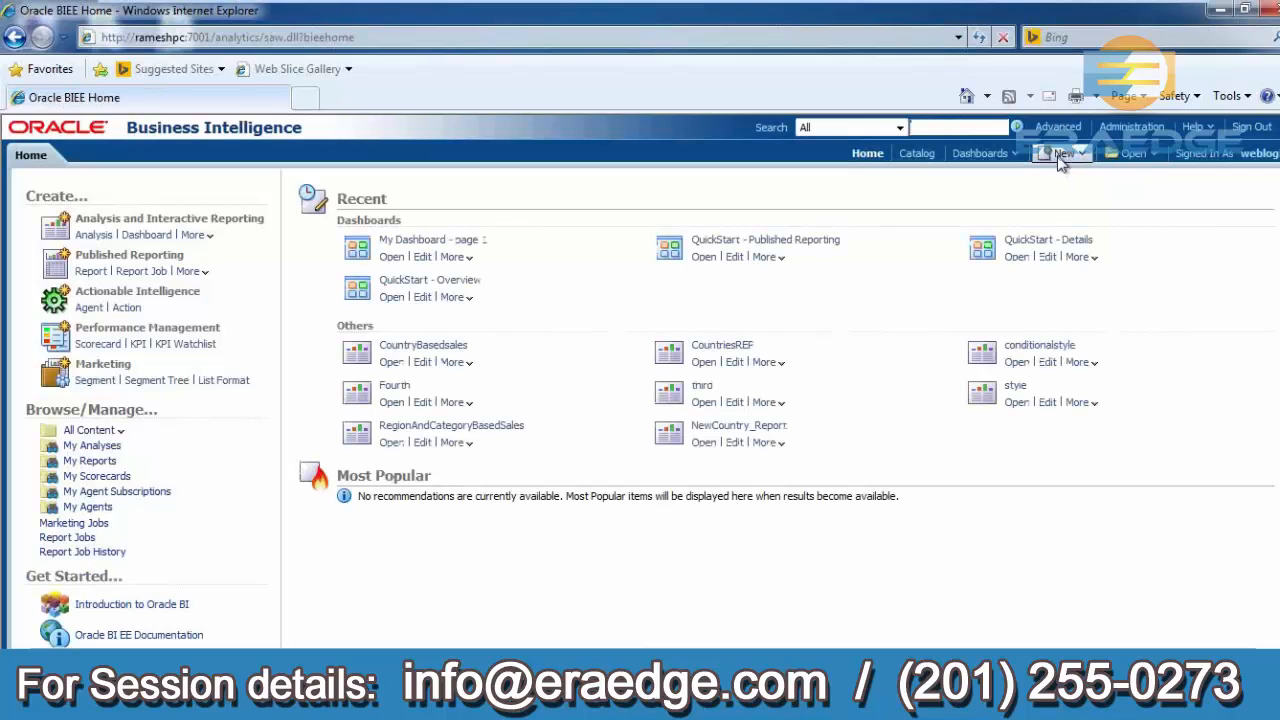
# - Create a new analysis on the SalesSubject subject area
pyautogui.click(1061, 157)
pyautogui.click(1068, 194)
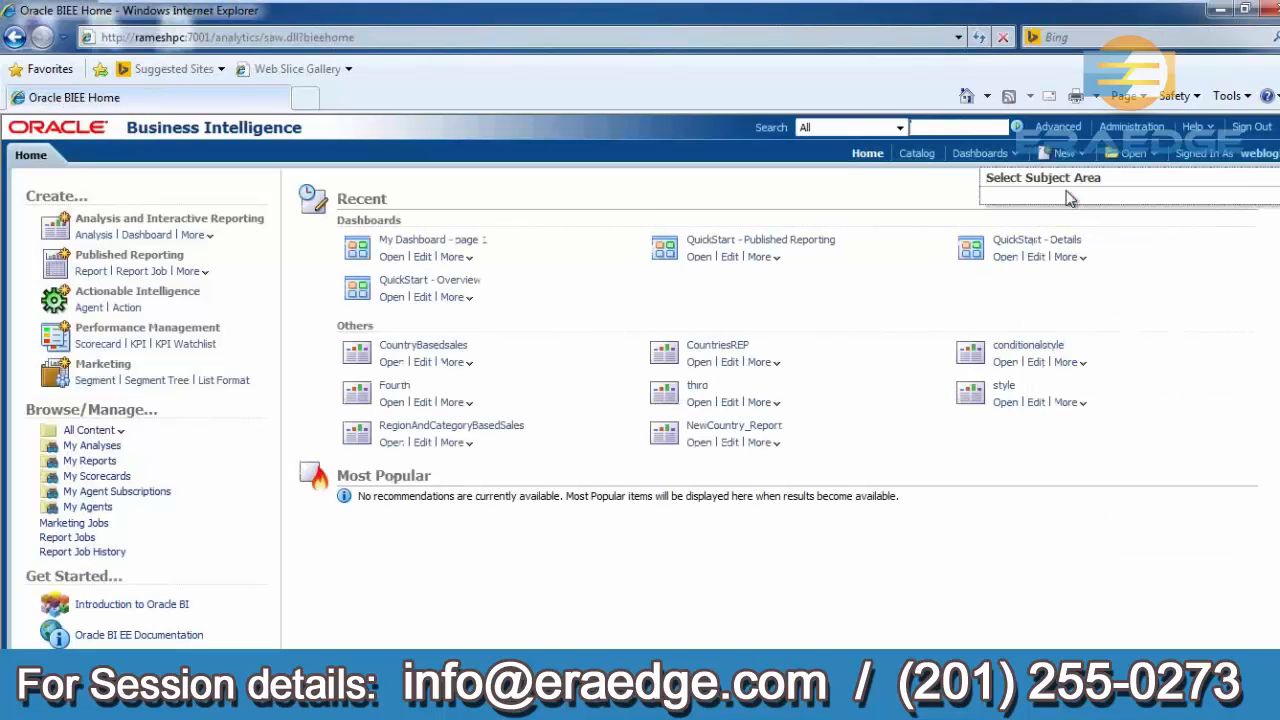
pyautogui.click(1003, 206)
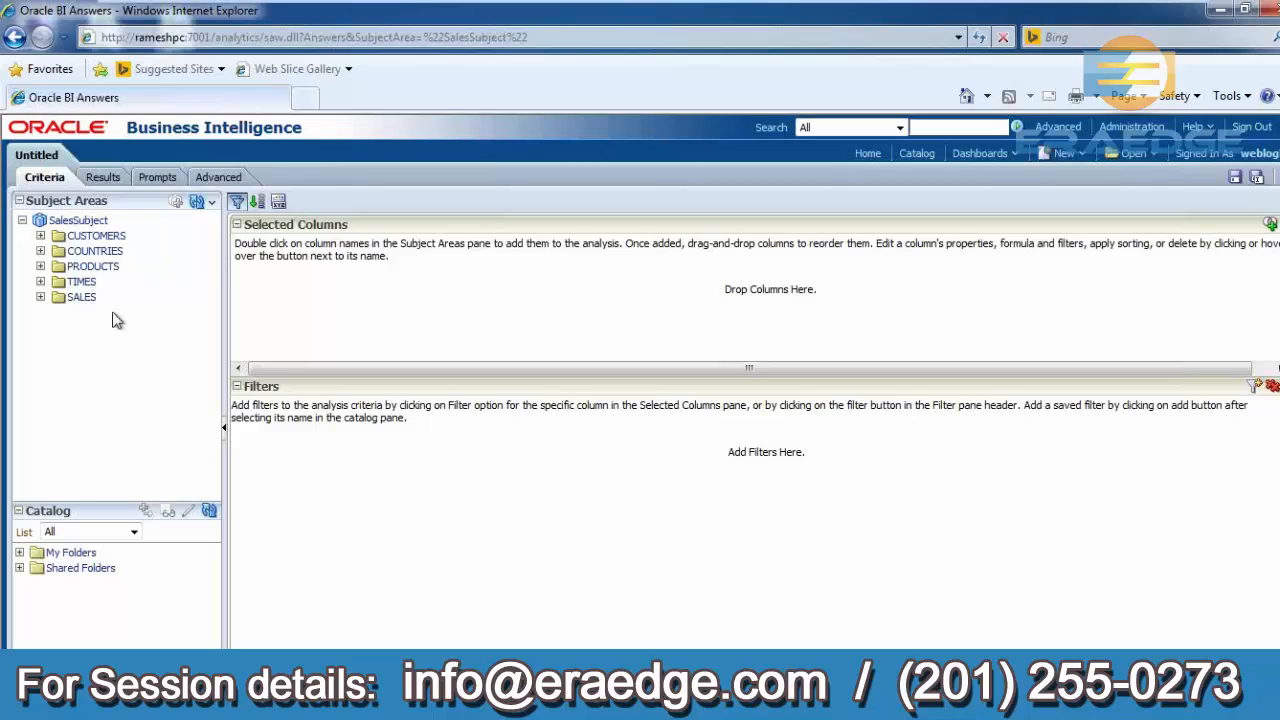
# - Add Calendar Year, COUNTRY REGION and Amount_sold columns to the analysis criteria
pyautogui.click(41, 282)
pyautogui.doubleClick(119, 300)
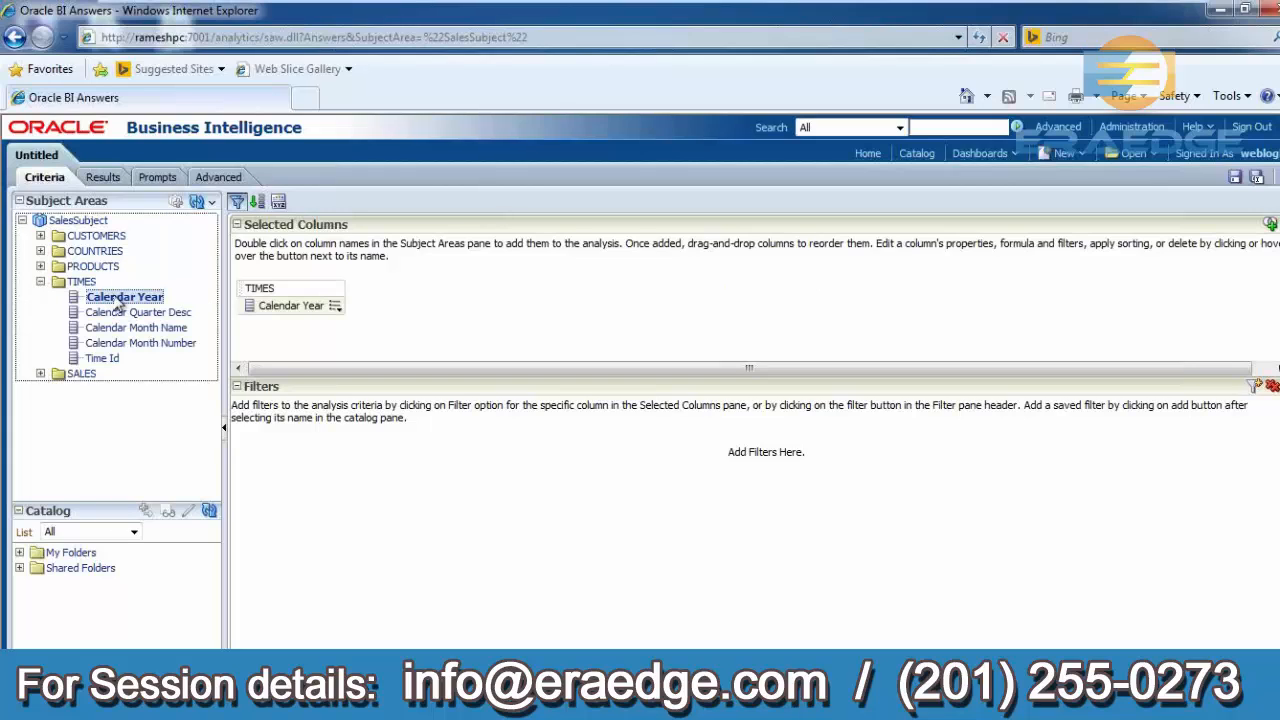
pyautogui.click(41, 251)
pyautogui.doubleClick(132, 266)
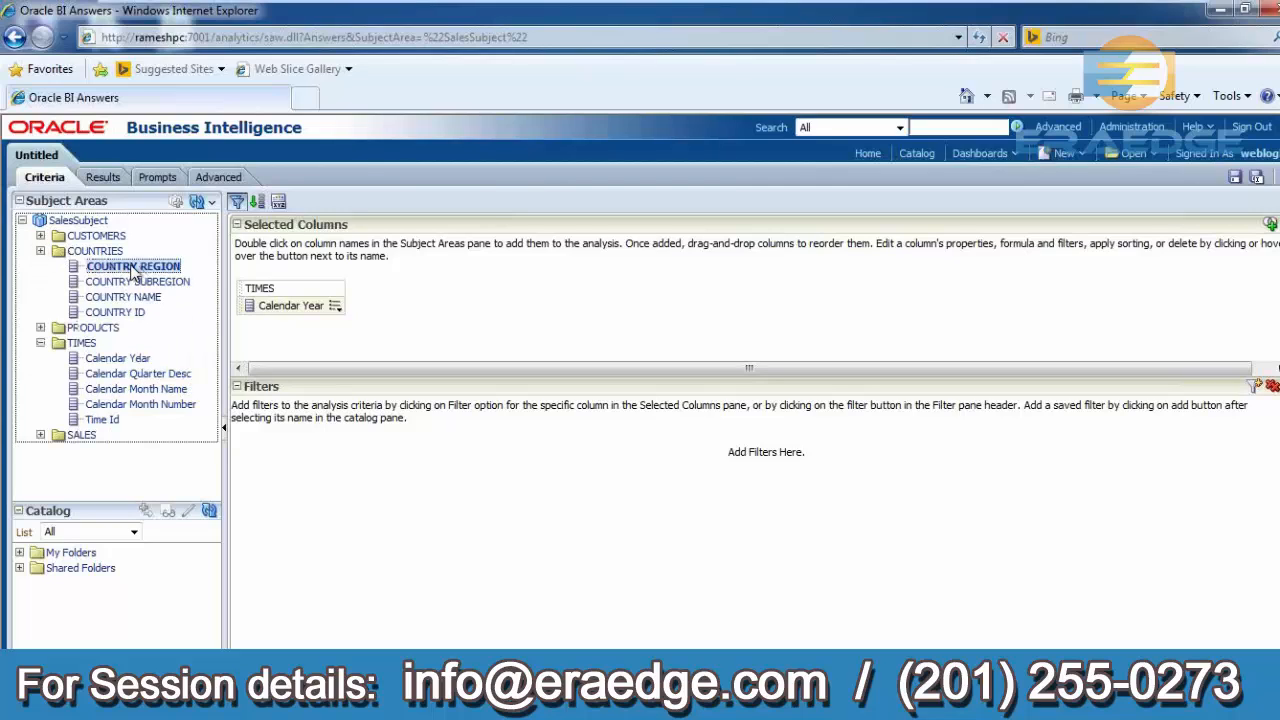
pyautogui.click(41, 436)
pyautogui.doubleClick(125, 467)
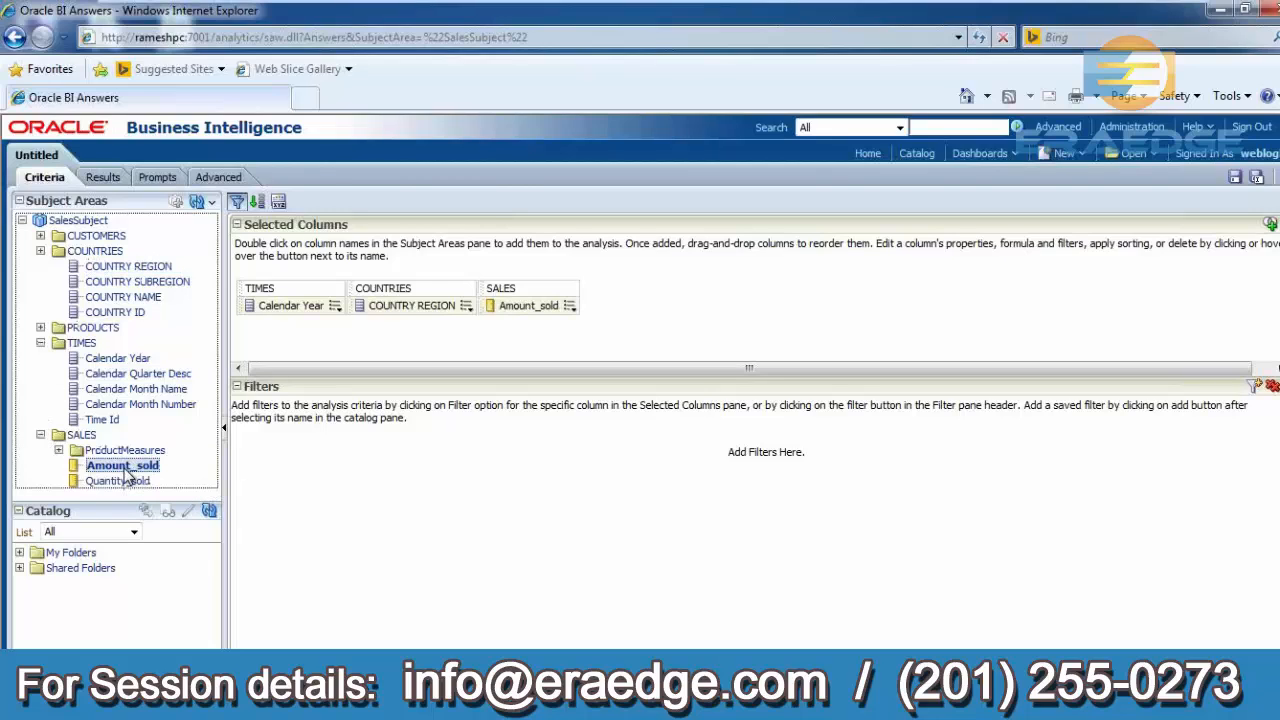
# - Preview the analysis results and return to the criteria
pyautogui.click(106, 179)
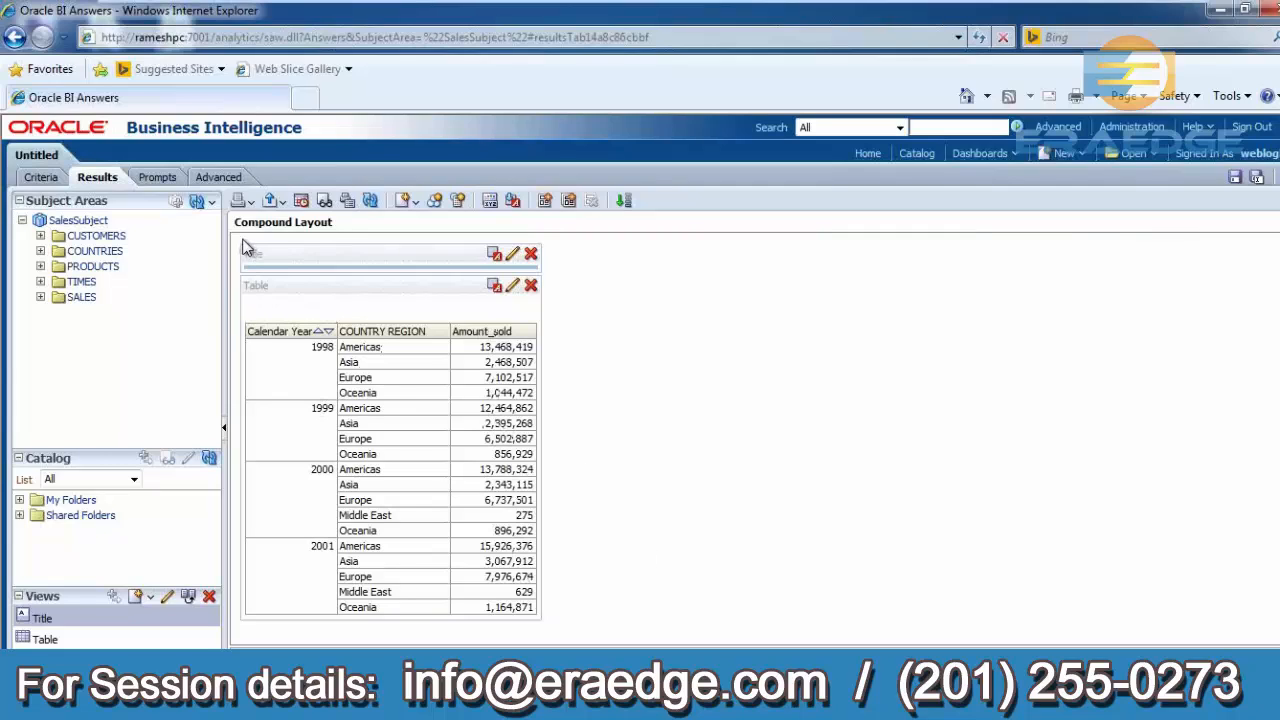
pyautogui.click(41, 177)
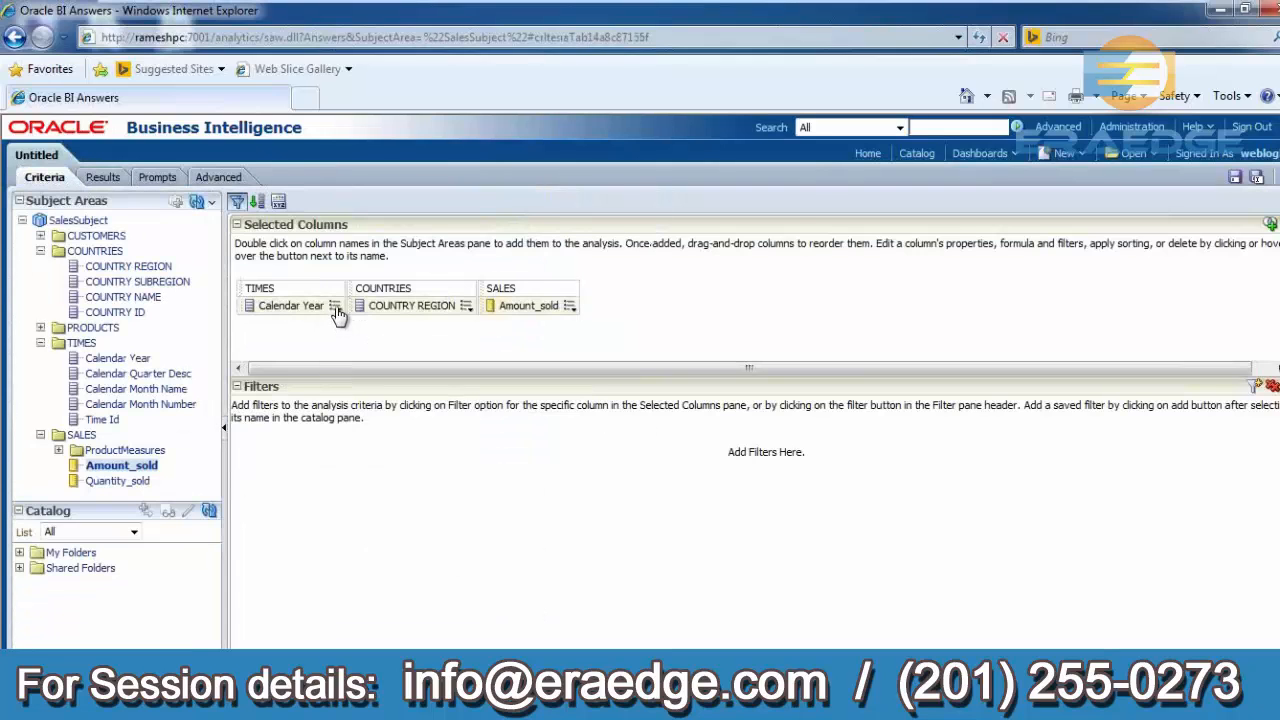
# - Add a filter on Calendar Year set to is equal to / is in 1998
pyautogui.click(335, 306)
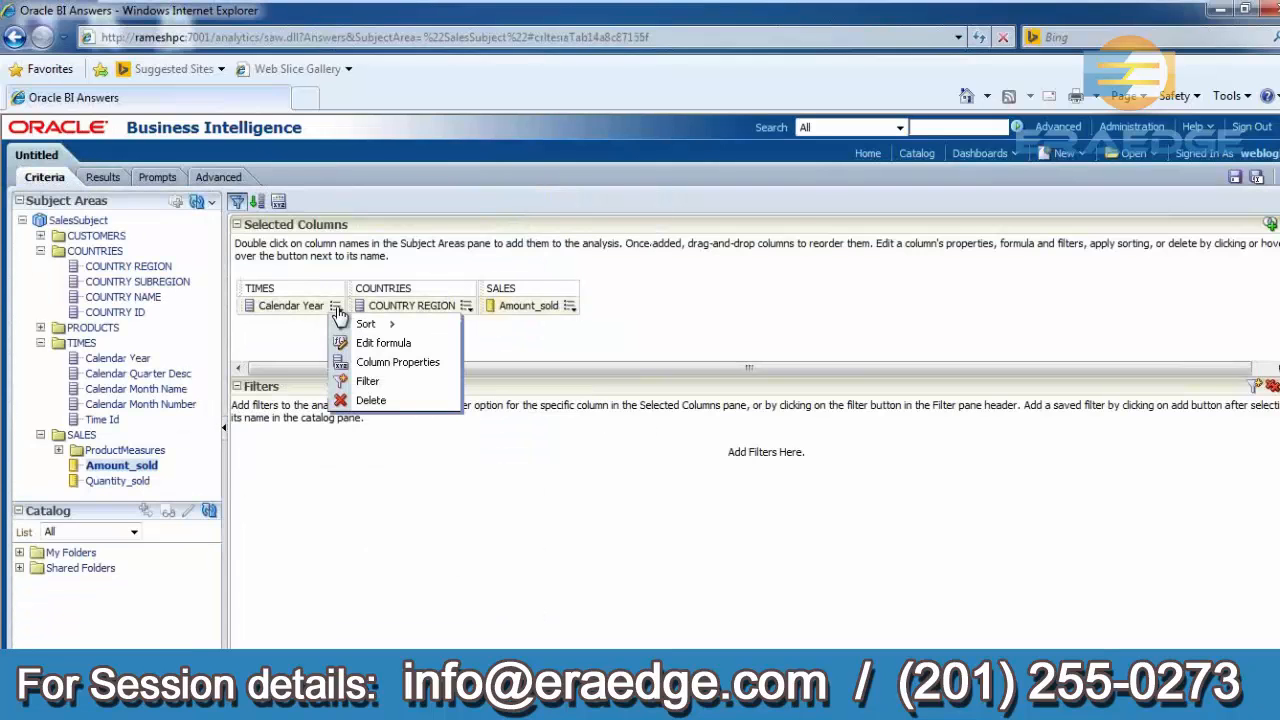
pyautogui.click(368, 383)
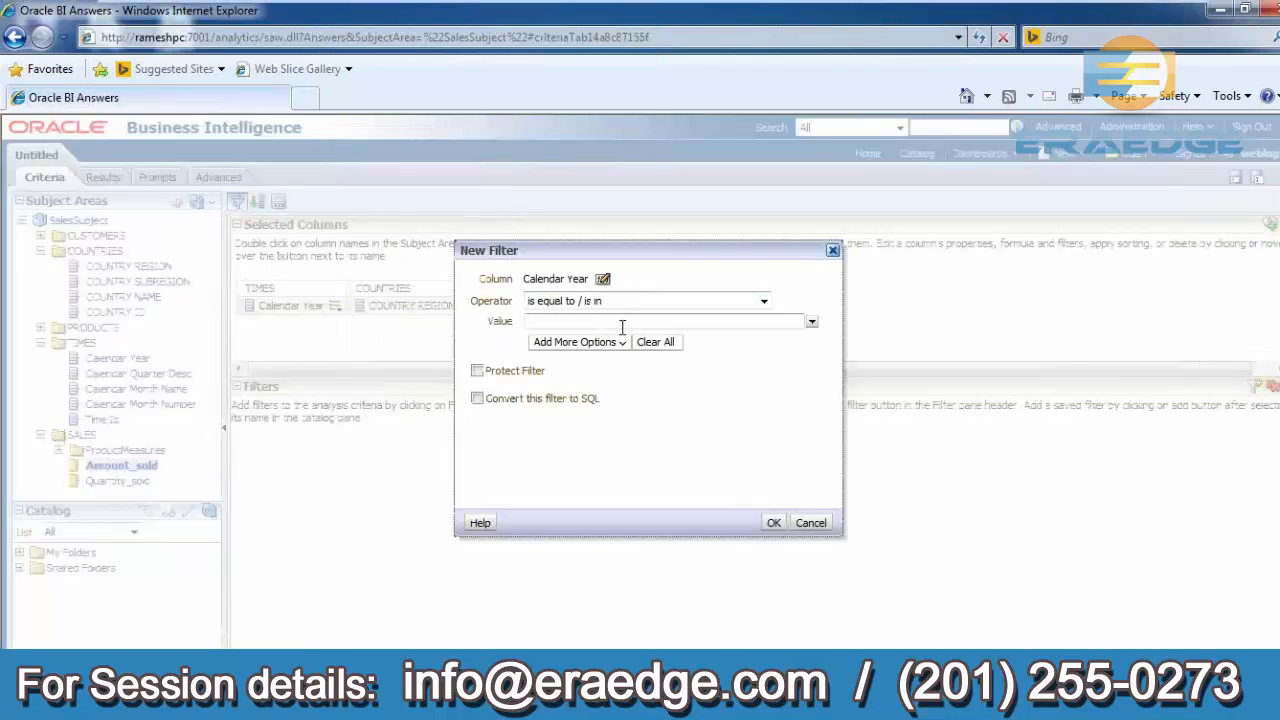
pyautogui.write('1')
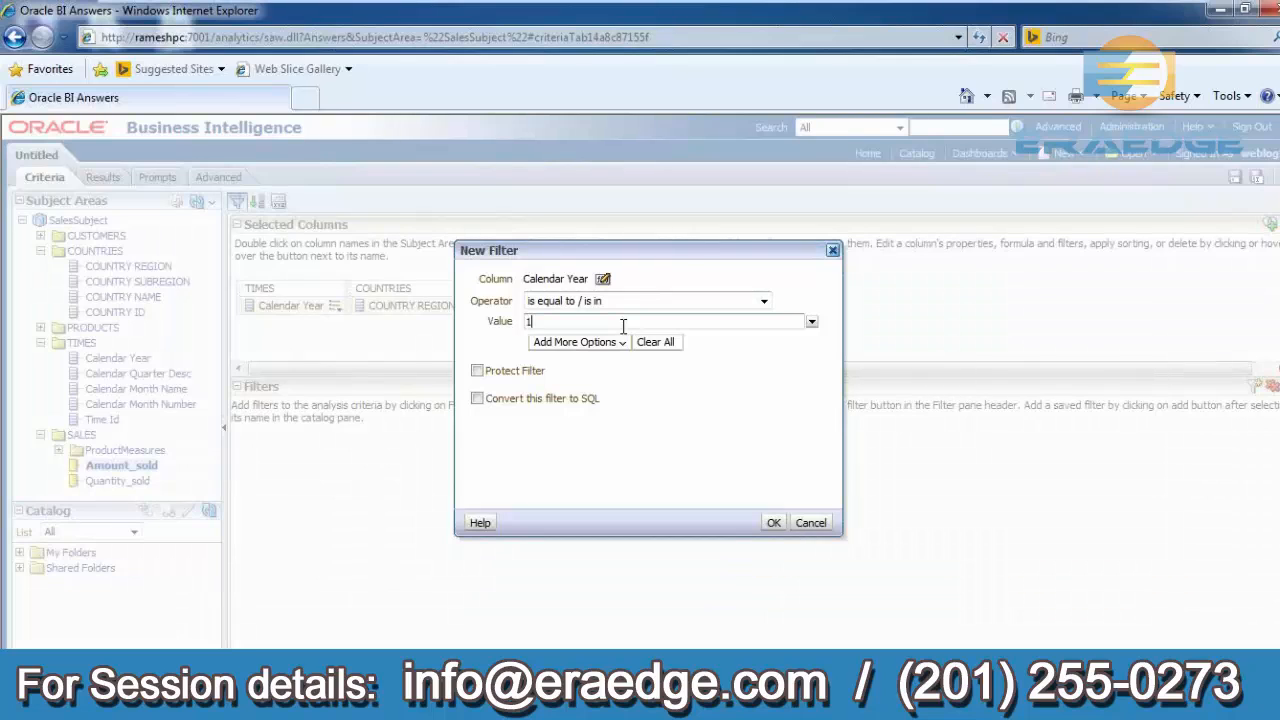
pyautogui.write('998')
pyautogui.click(772, 522)
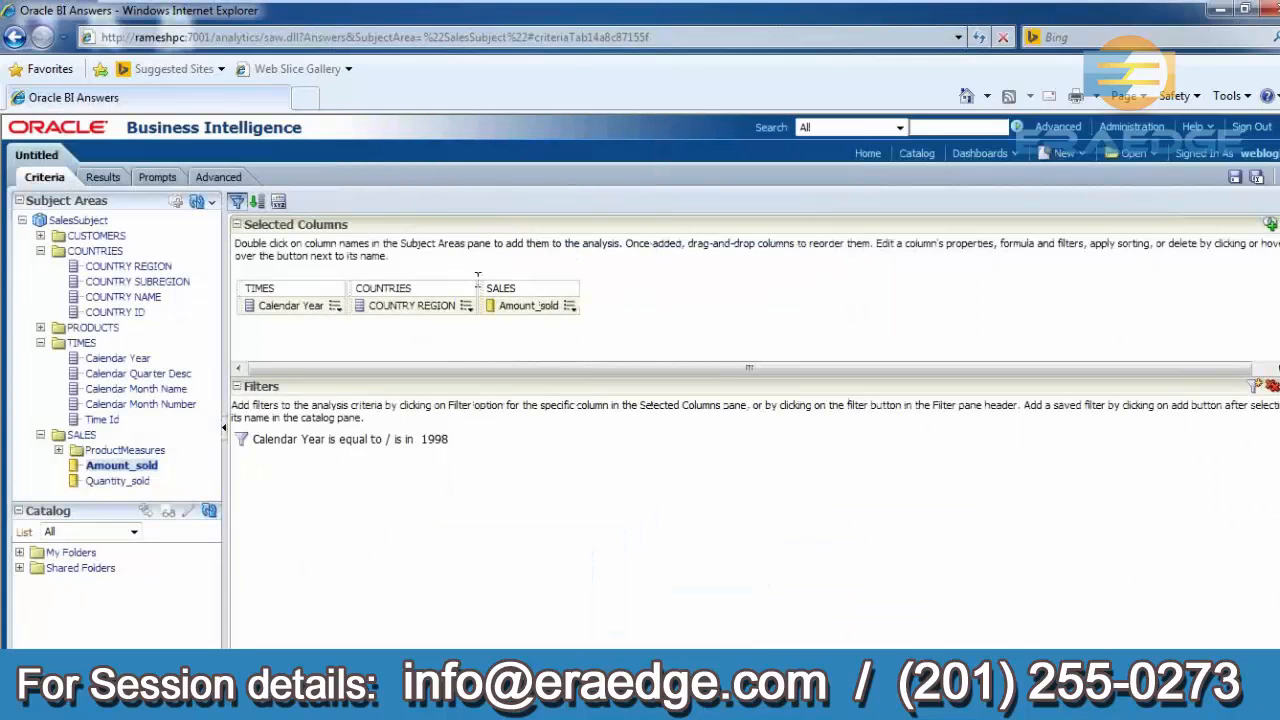
# - Preview the filtered results and return to the criteria
pyautogui.click(103, 180)
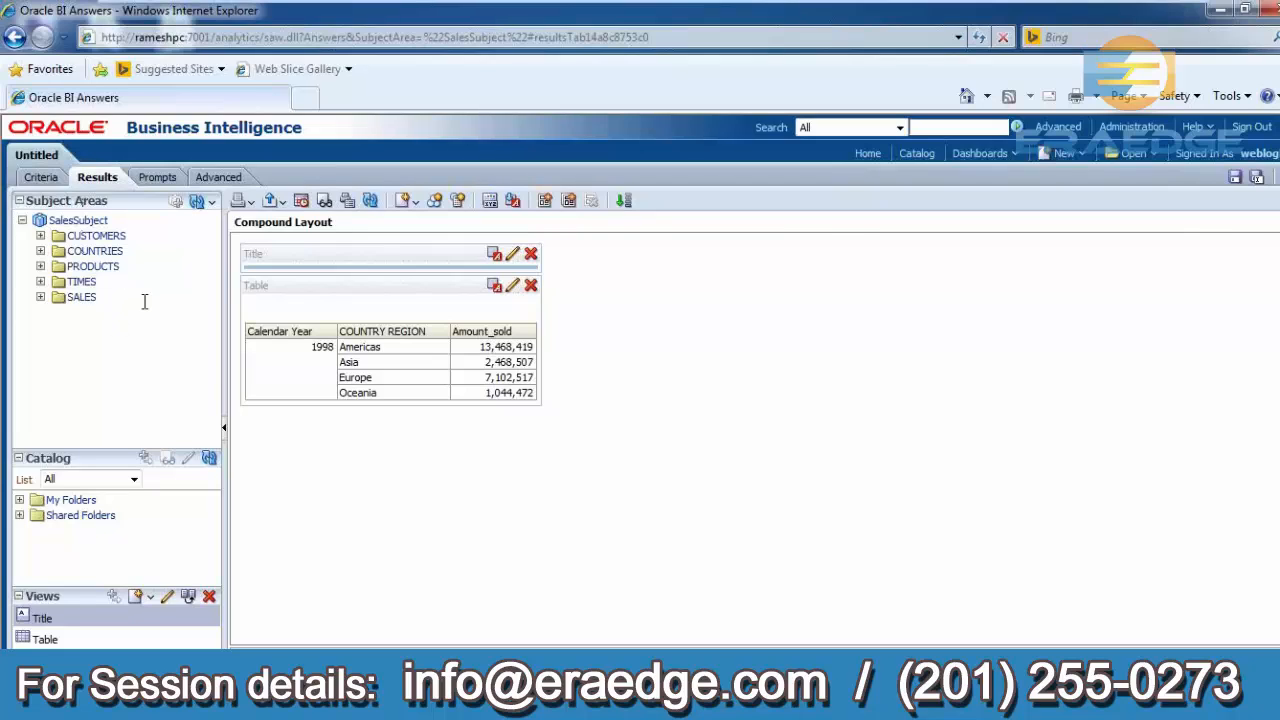
pyautogui.click(41, 178)
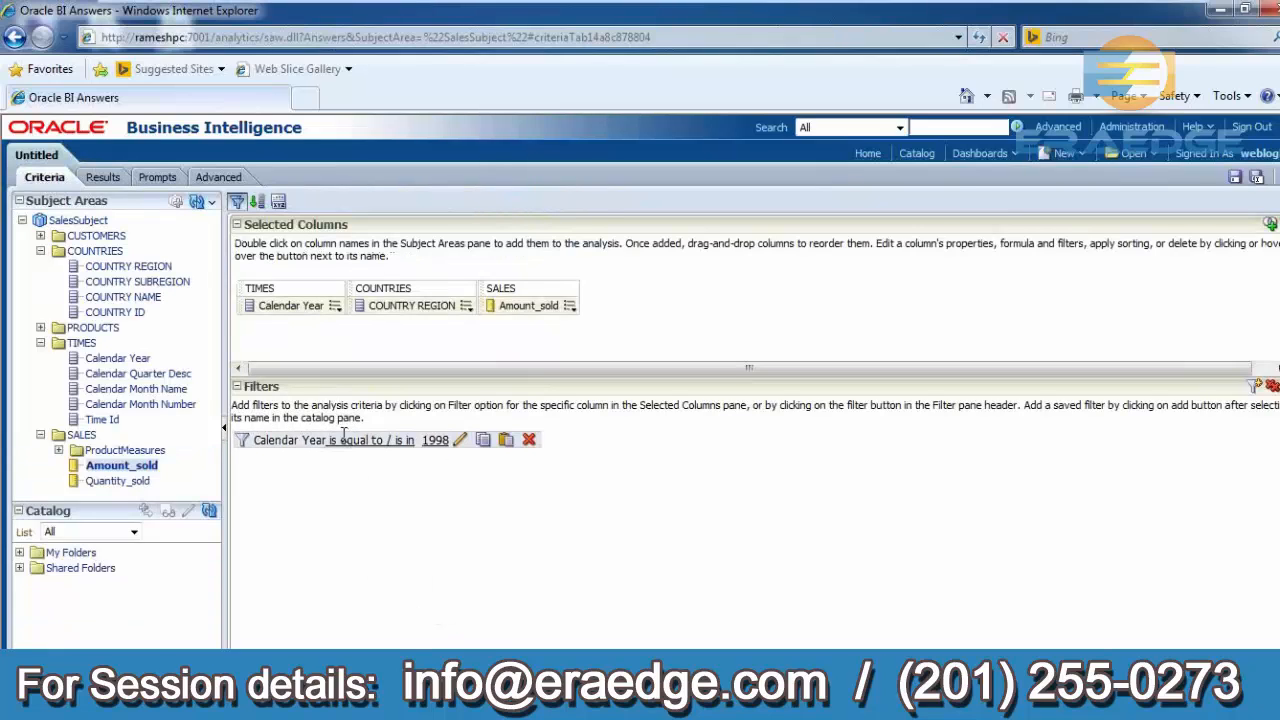
# - Edit the Calendar Year filter to include both 1998 and 2000
pyautogui.moveTo(350, 437)
pyautogui.click(461, 442)
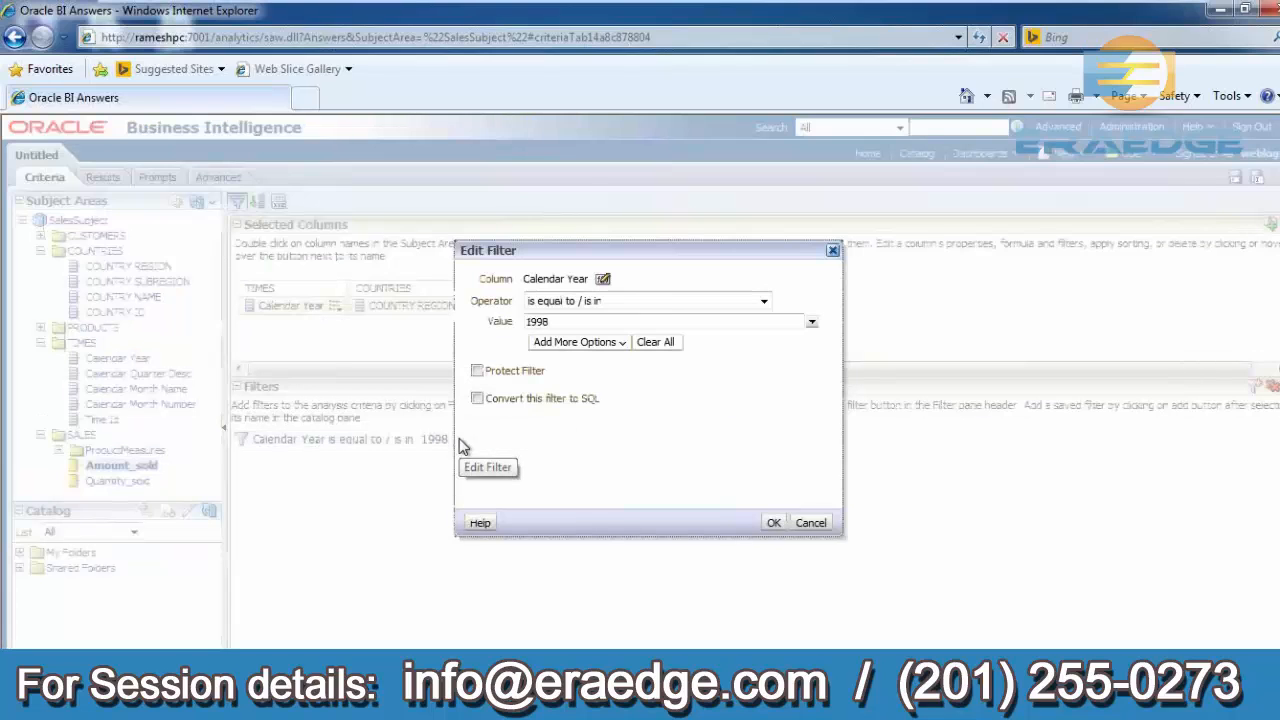
pyautogui.click(811, 322)
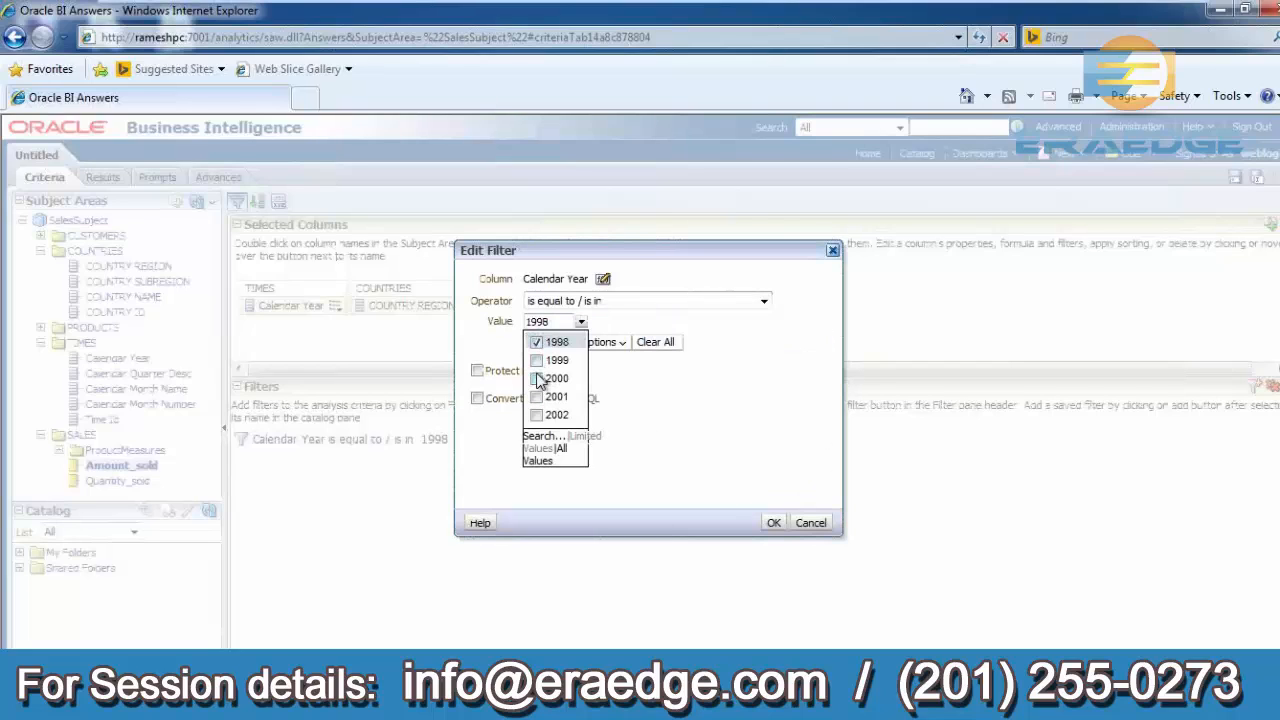
pyautogui.click(537, 380)
pyautogui.click(650, 417)
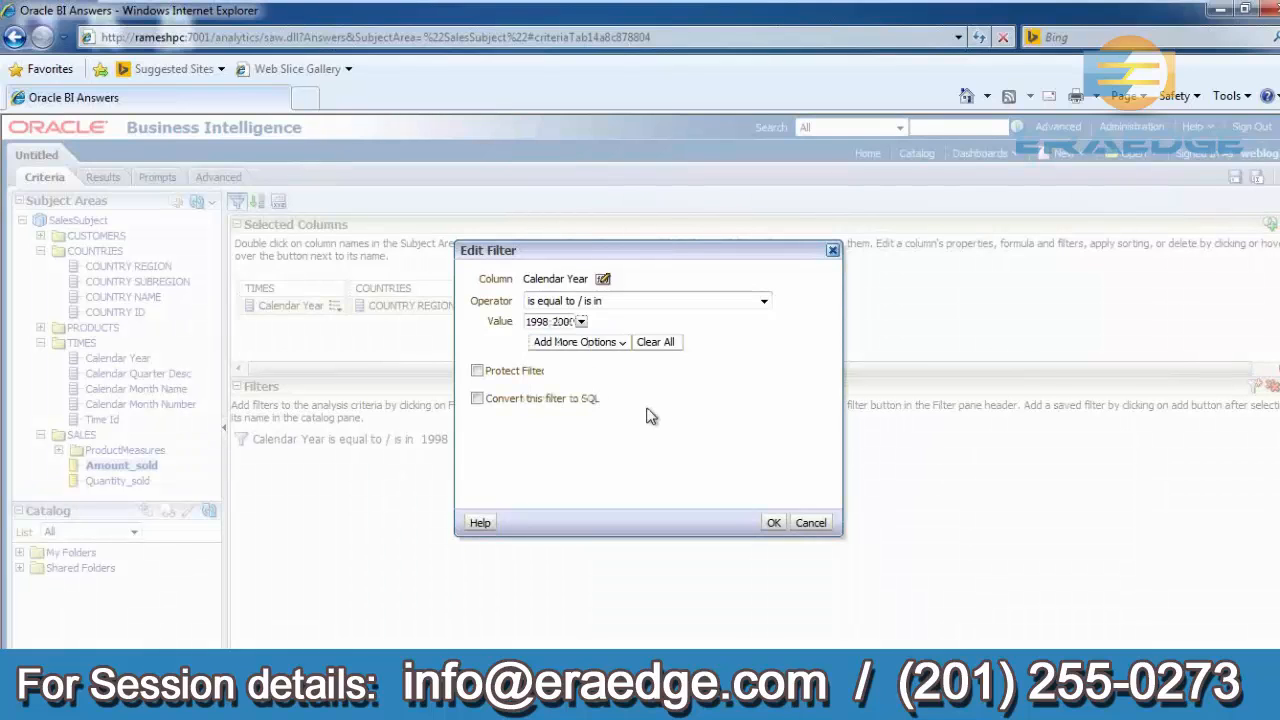
pyautogui.click(774, 523)
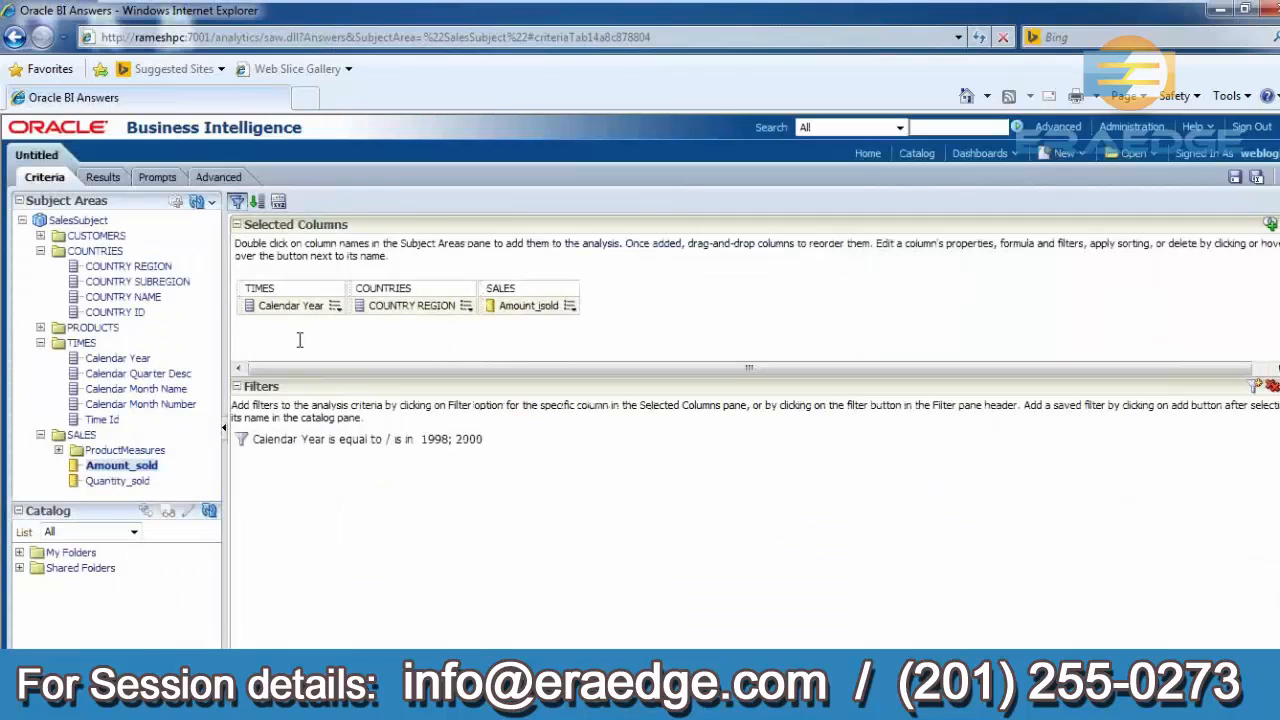
# - Preview the results for the updated filter and return to the criteria
pyautogui.click(103, 177)
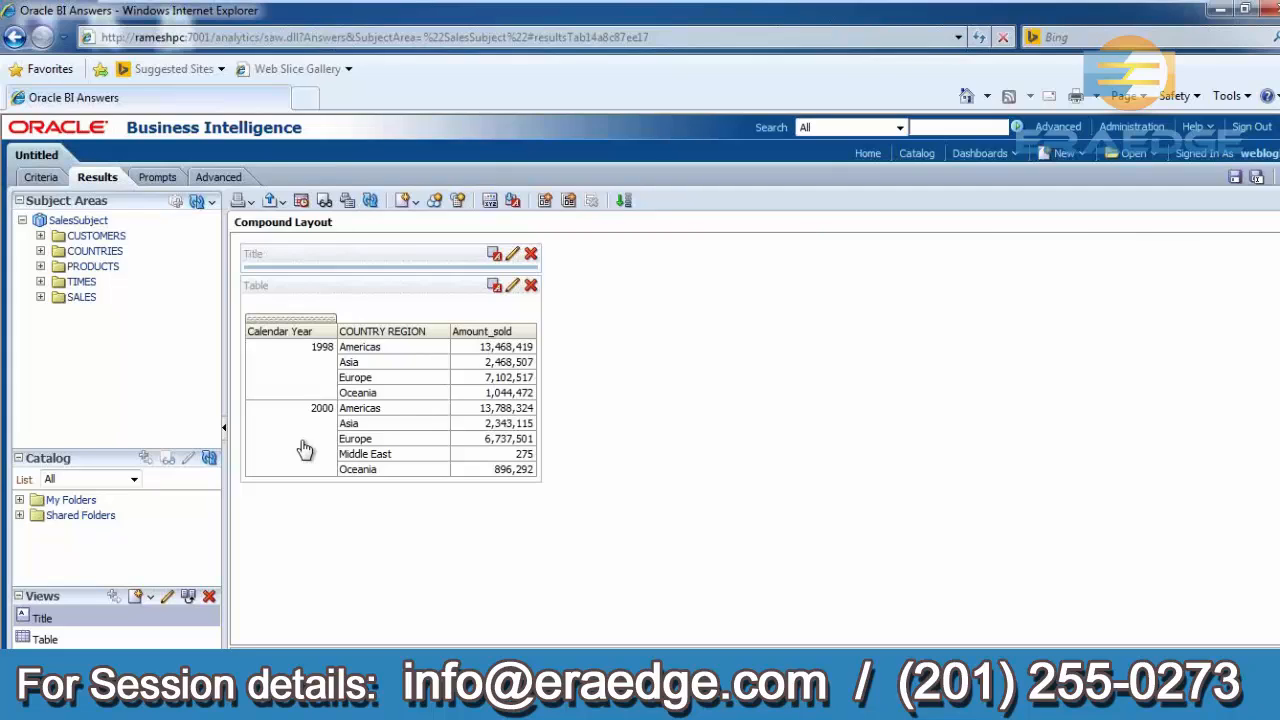
pyautogui.click(45, 176)
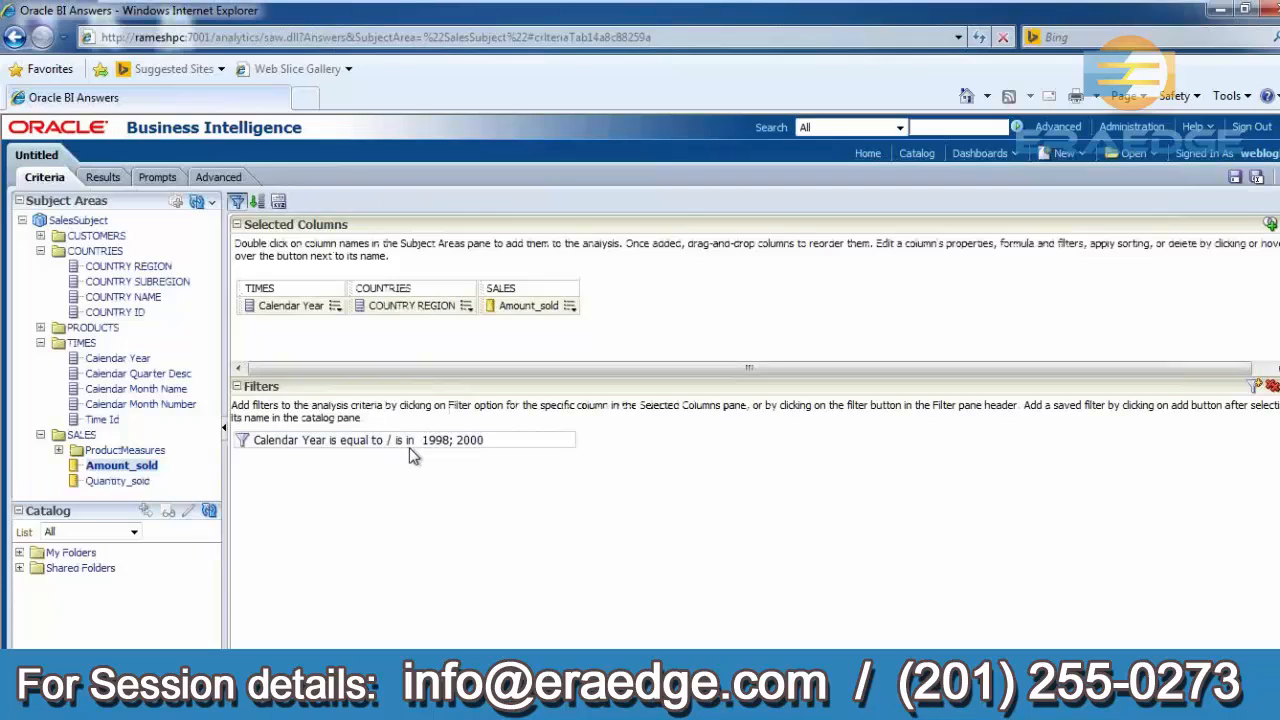
pyautogui.moveTo(409, 446)
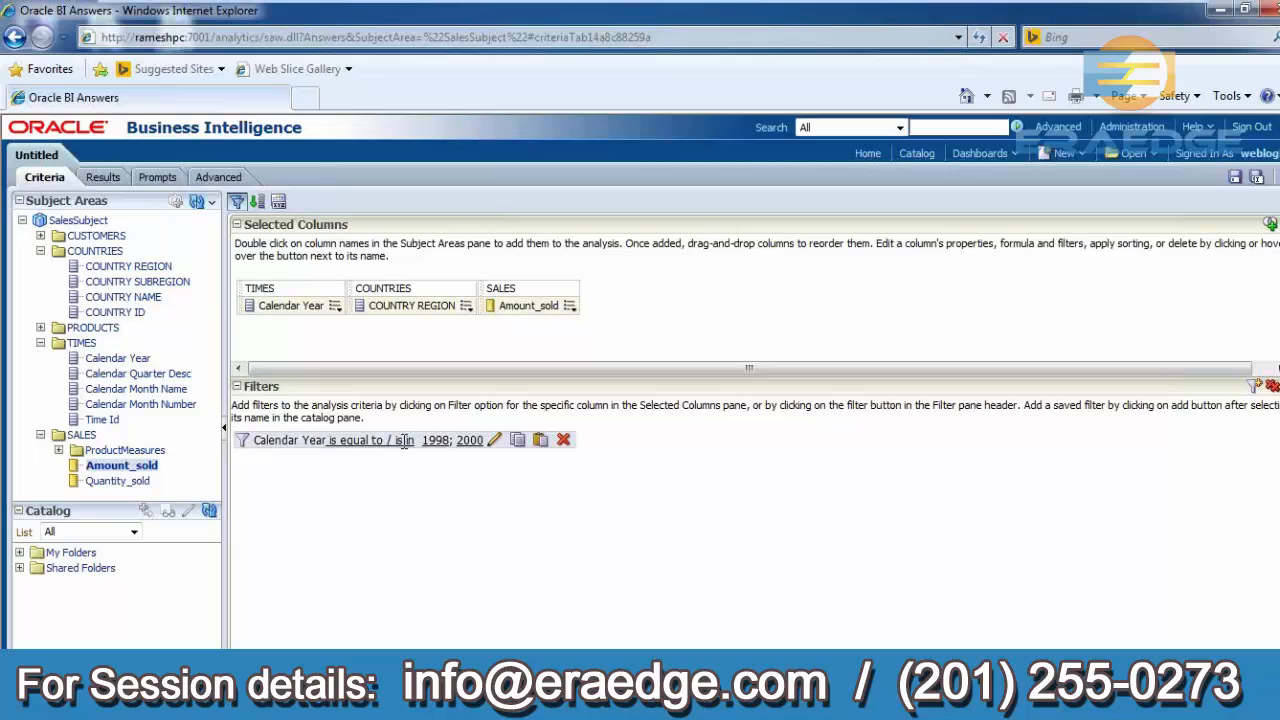
# - Change the Calendar Year filter to is between 1998 and 2000, then view the results
pyautogui.click(496, 441)
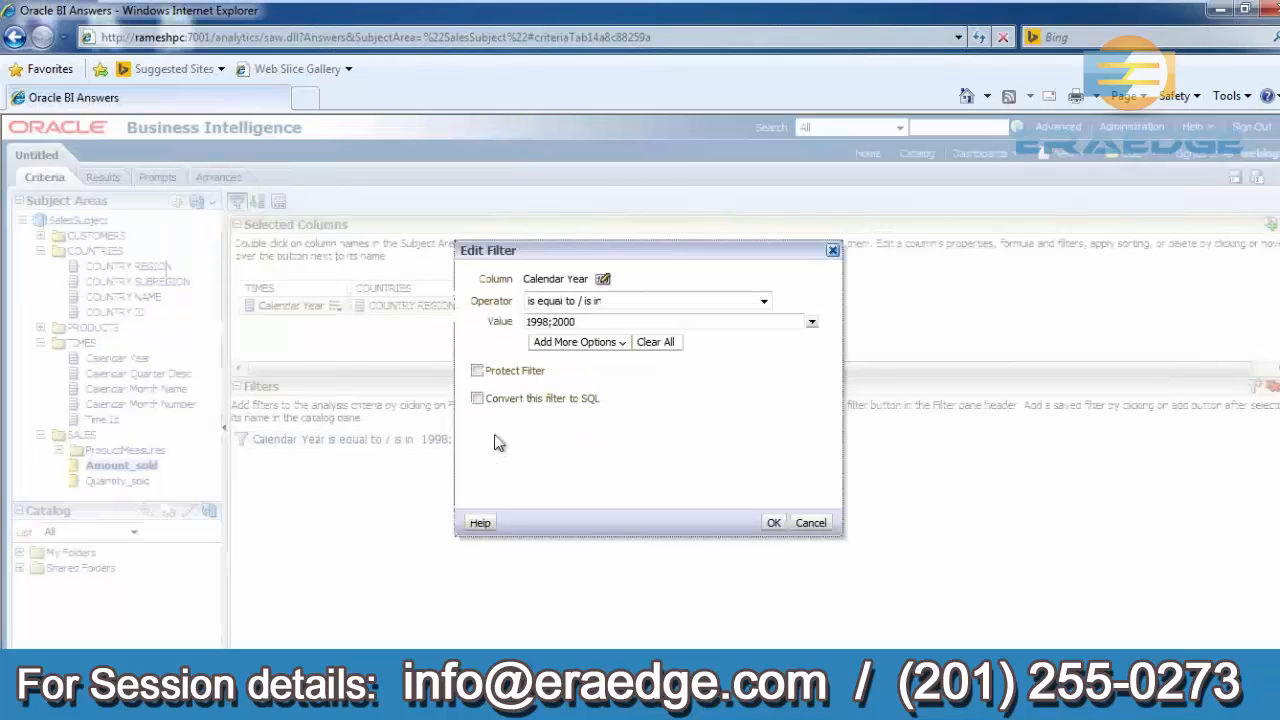
pyautogui.click(607, 305)
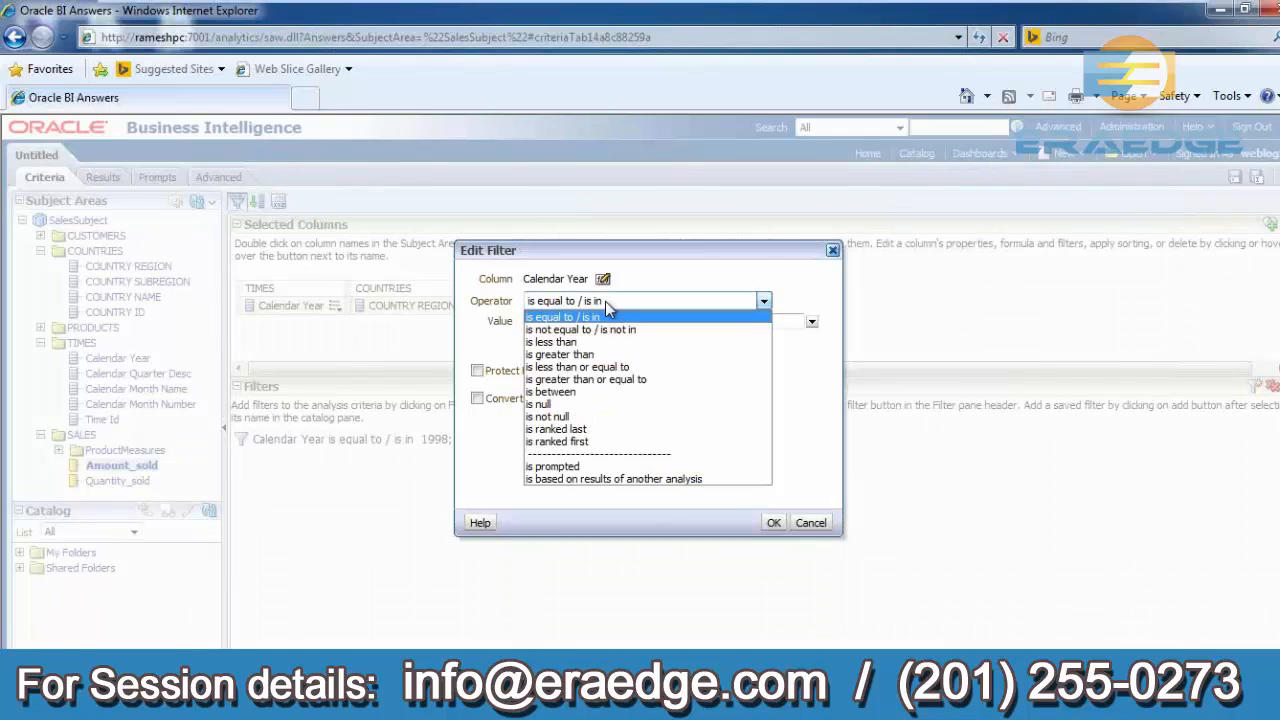
pyautogui.click(584, 392)
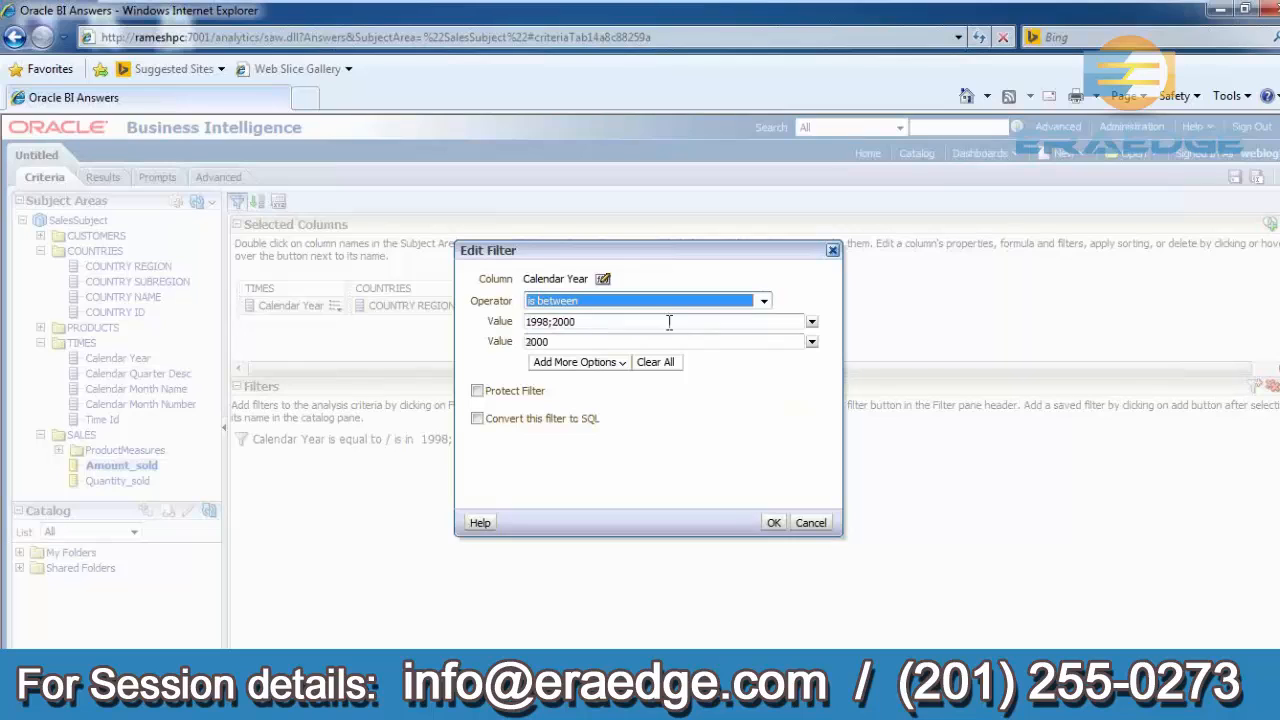
pyautogui.click(813, 322)
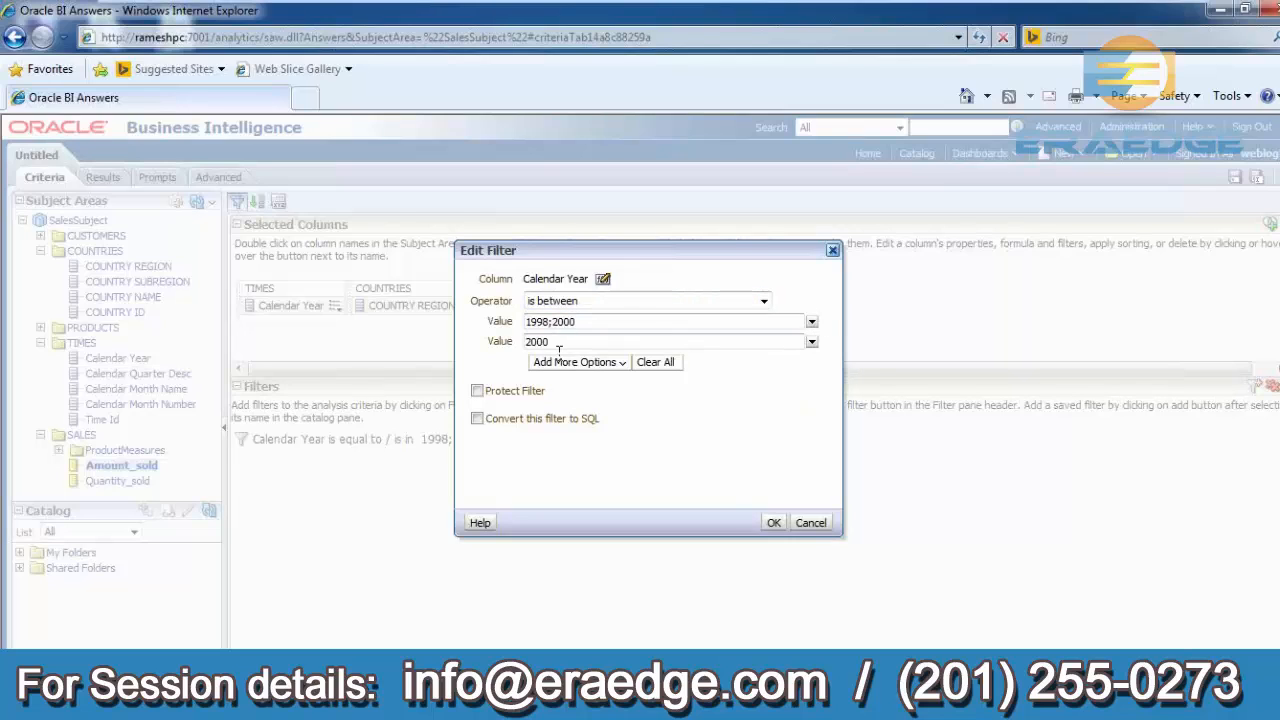
pyautogui.click(812, 322)
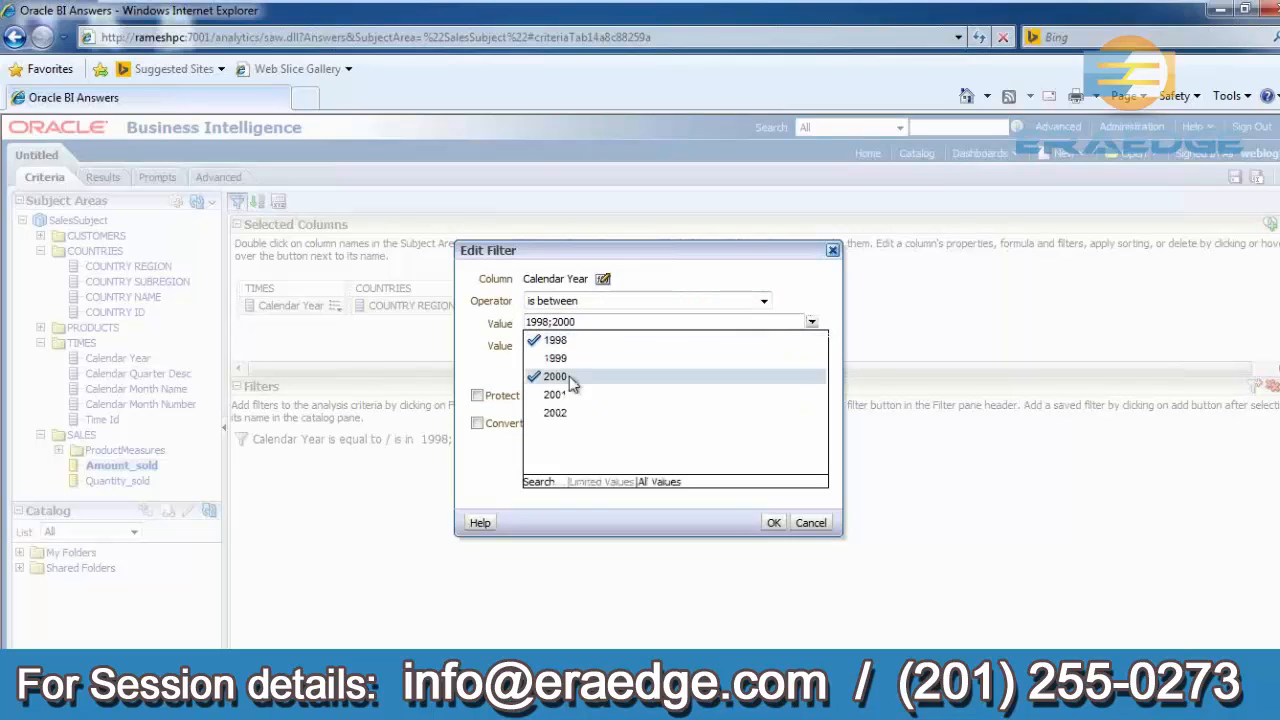
pyautogui.click(554, 376)
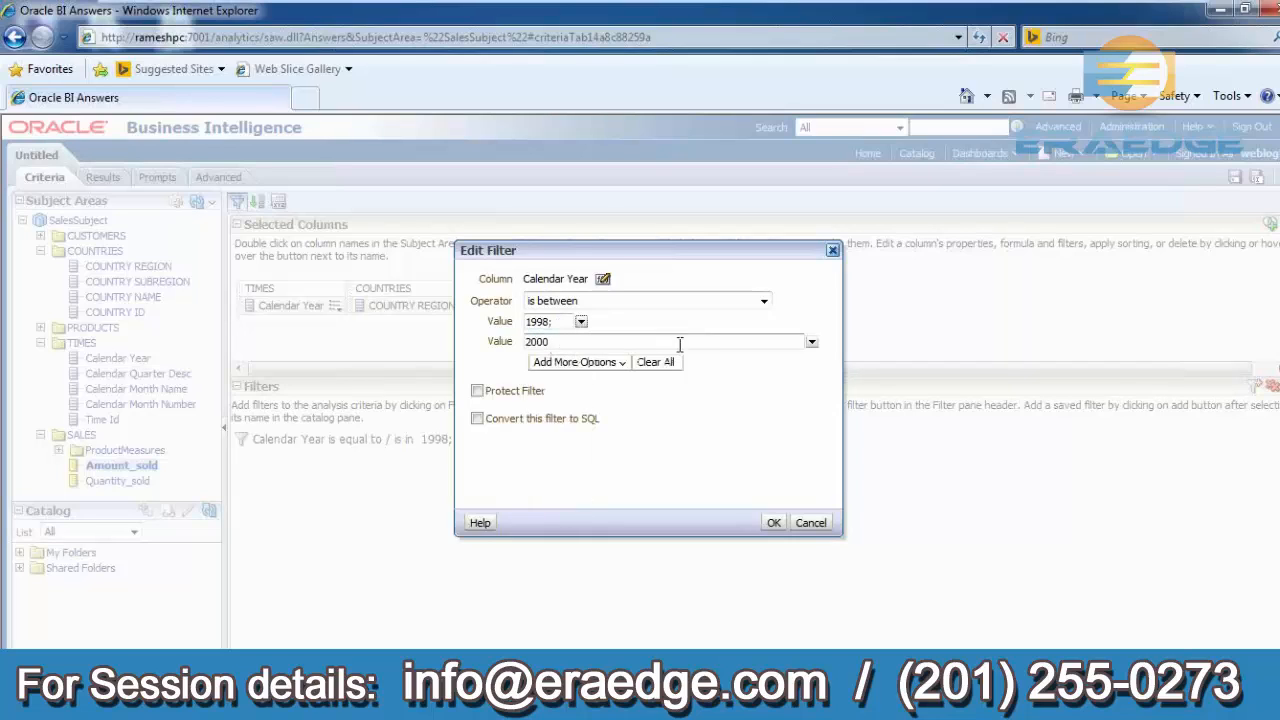
pyautogui.click(767, 342)
pyautogui.click(773, 523)
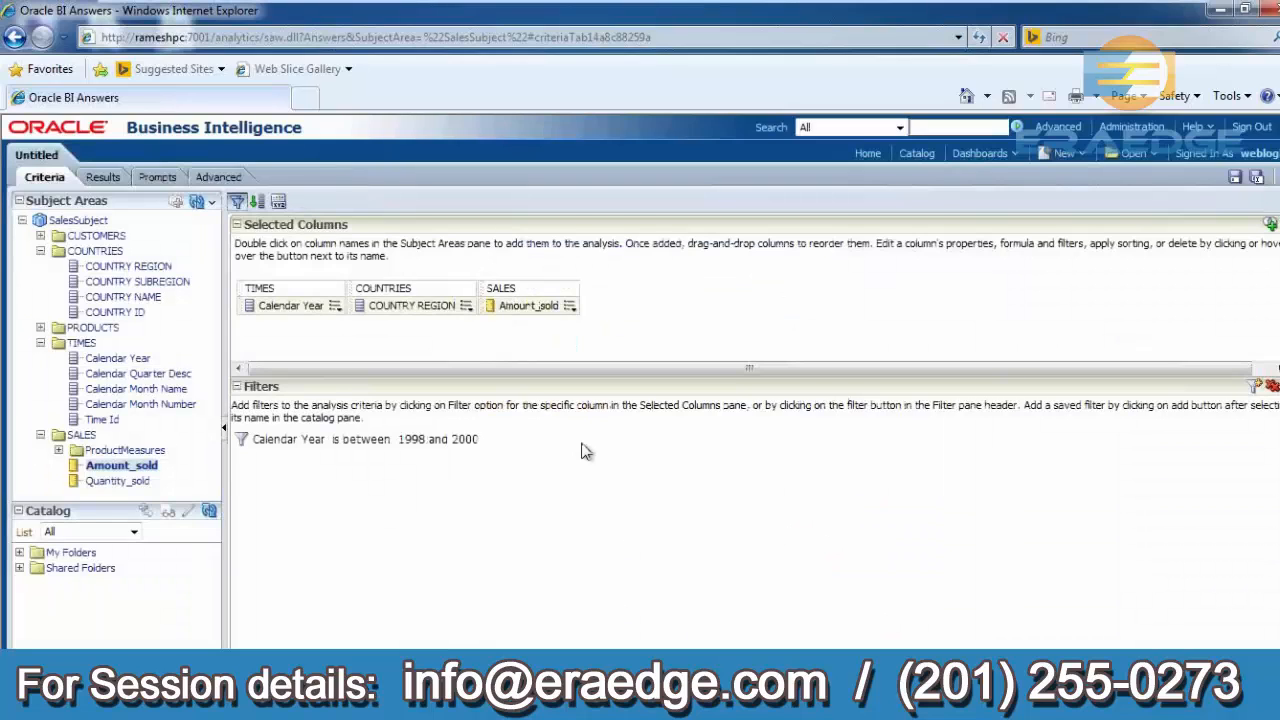
pyautogui.click(103, 178)
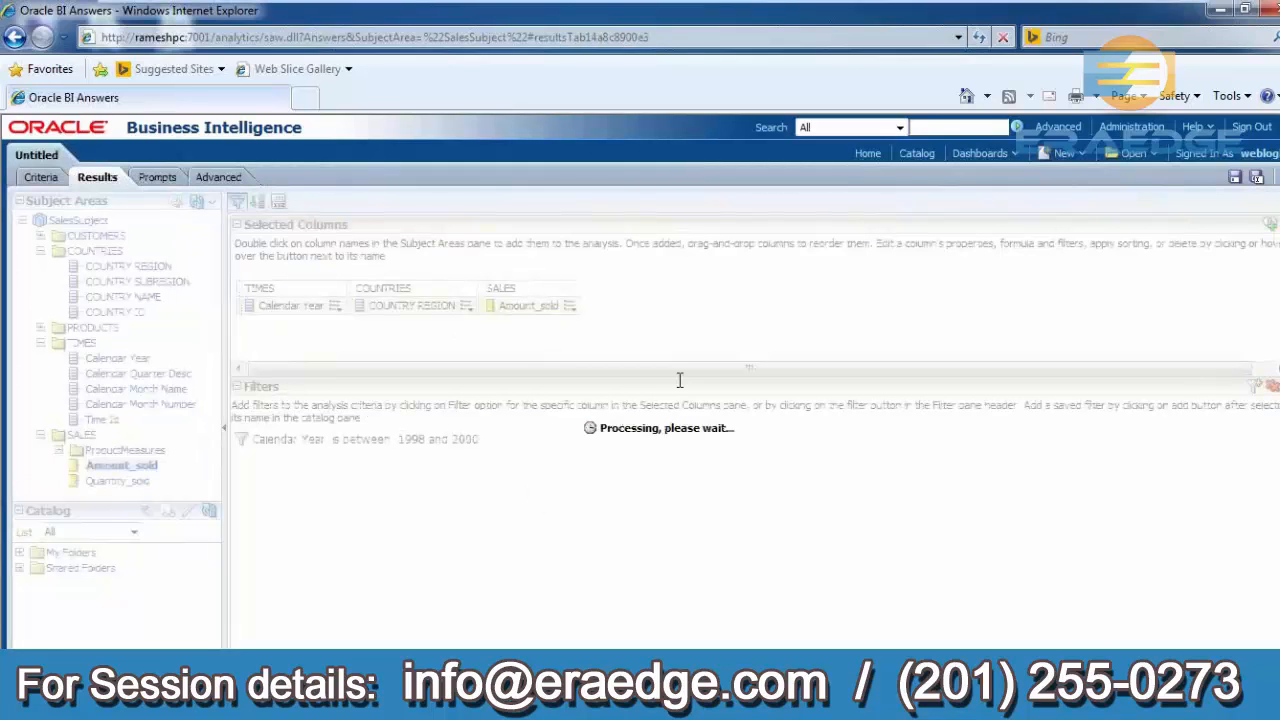